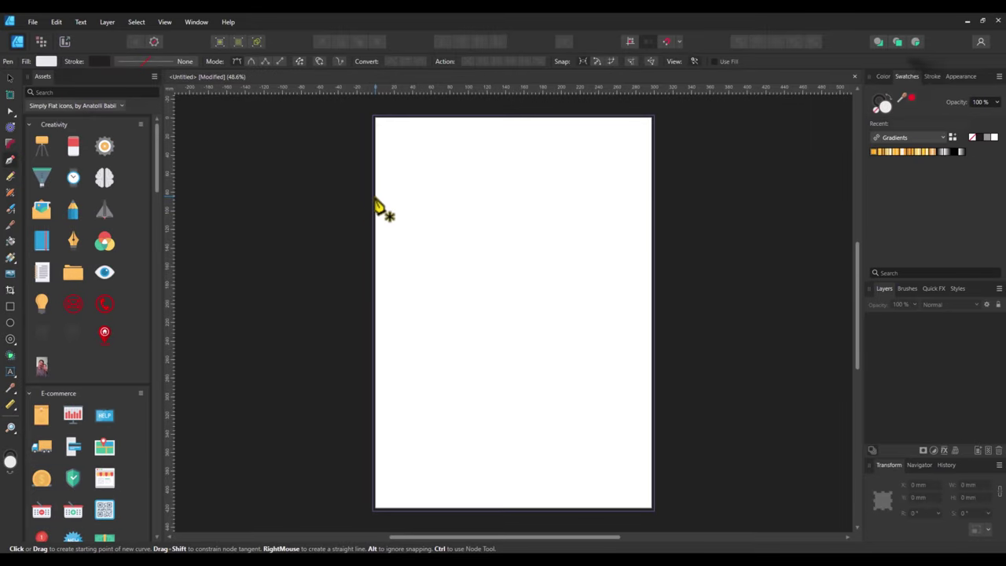
# Draw a closed Pen-tool curve with a wavy lower edge and corners above the page top.
pyautogui.click(376, 198)
pyautogui.moveTo(481, 228)
pyautogui.mouseDown()
pyautogui.moveTo(563, 207)
pyautogui.moveTo(547, 214)
pyautogui.mouseUp()
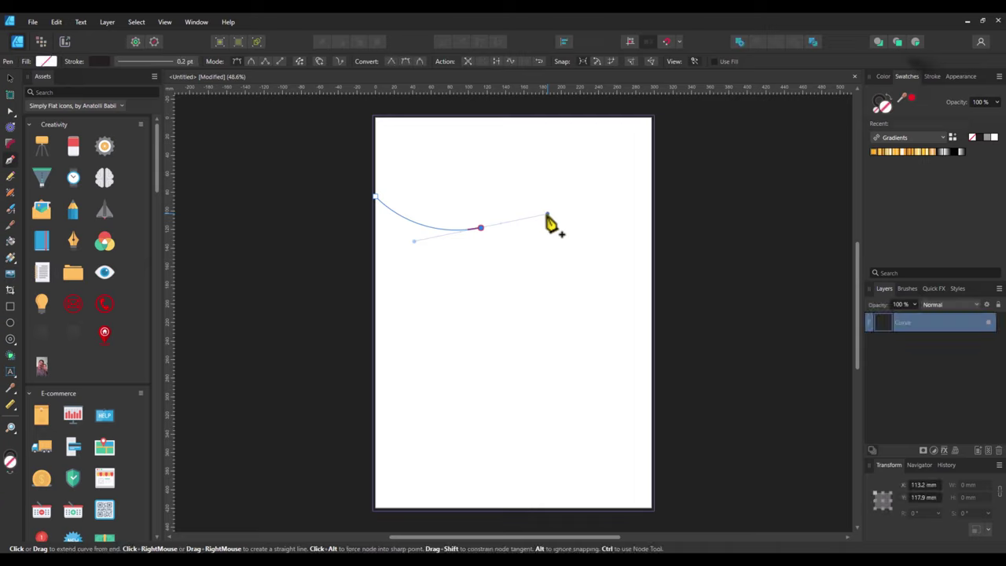
pyautogui.click(480, 227)
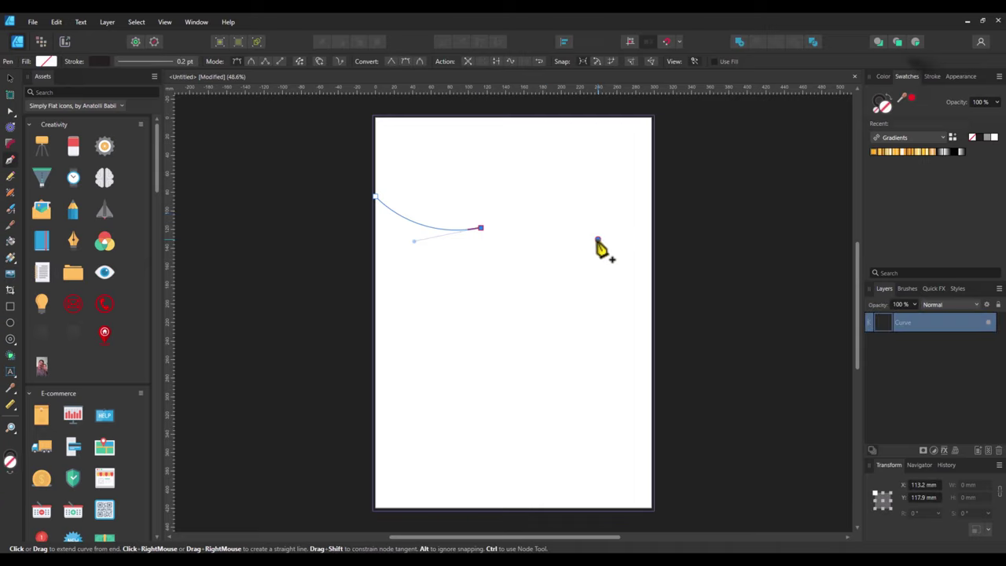
pyautogui.moveTo(598, 239)
pyautogui.mouseDown()
pyautogui.moveTo(606, 293)
pyautogui.moveTo(672, 301)
pyautogui.moveTo(650, 291)
pyautogui.mouseUp()
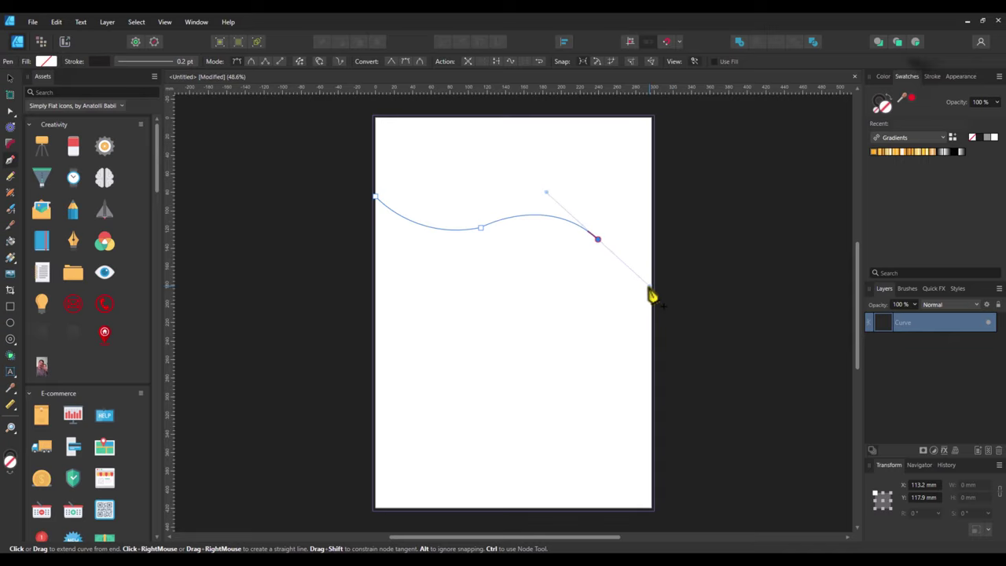
pyautogui.click(600, 240)
pyautogui.moveTo(691, 240)
pyautogui.mouseDown()
pyautogui.moveTo(680, 266)
pyautogui.moveTo(733, 184)
pyautogui.mouseUp()
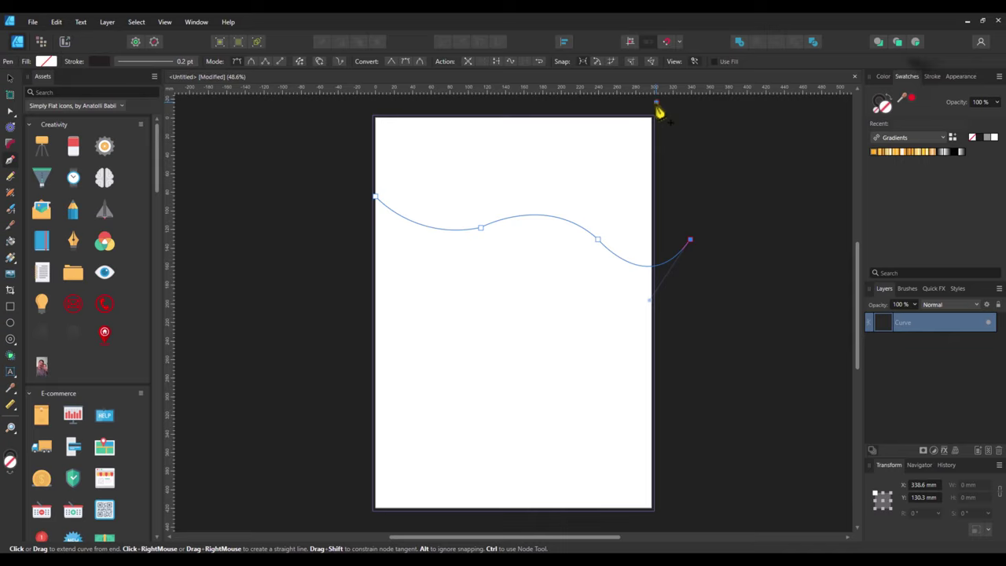
pyautogui.click(656, 103)
pyautogui.click(375, 109)
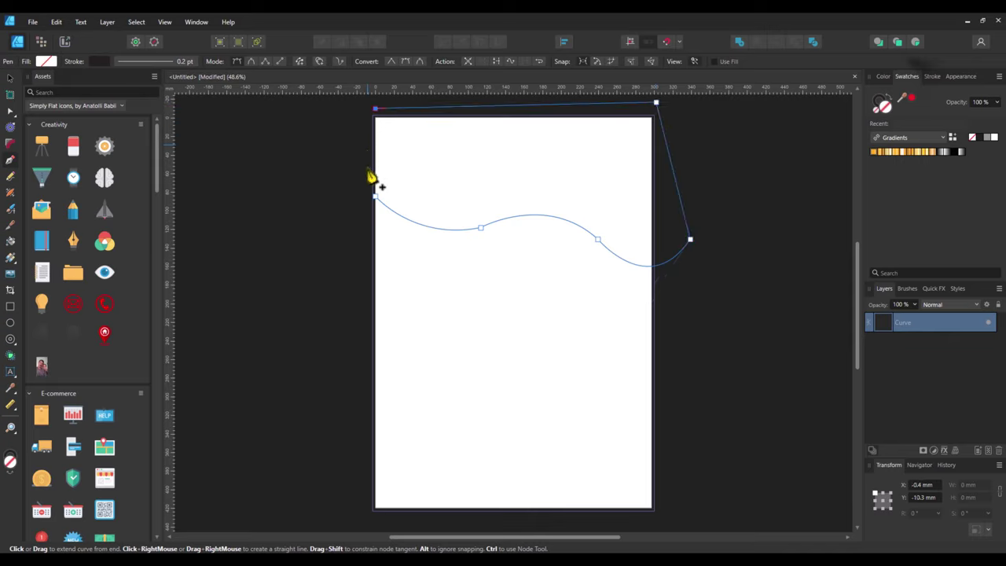
pyautogui.click(376, 198)
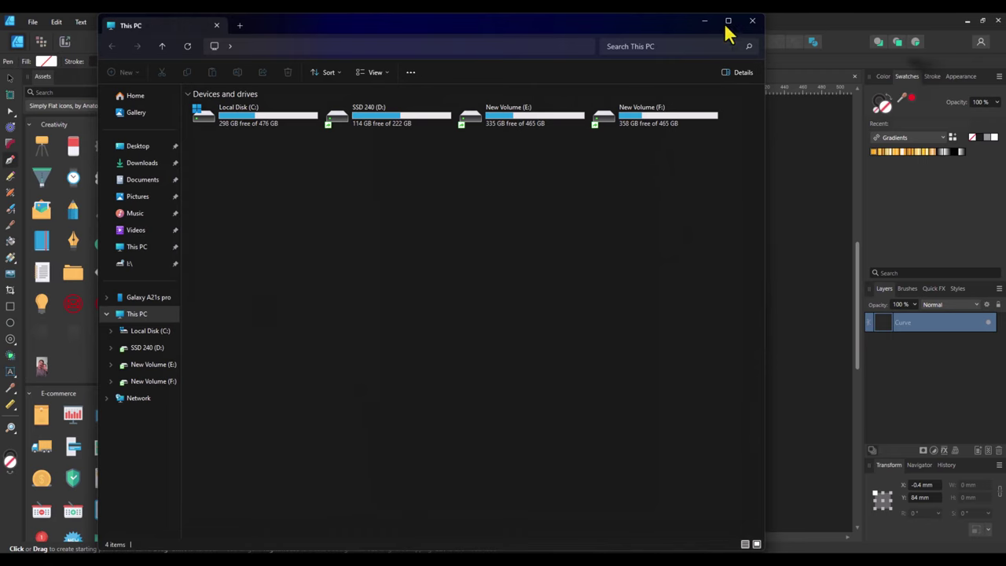
# Open Desktop > New folder (2) and drag the peacock lake scene image into Affinity Designer.
pyautogui.click(162, 146)
pyautogui.doubleClick(241, 131)
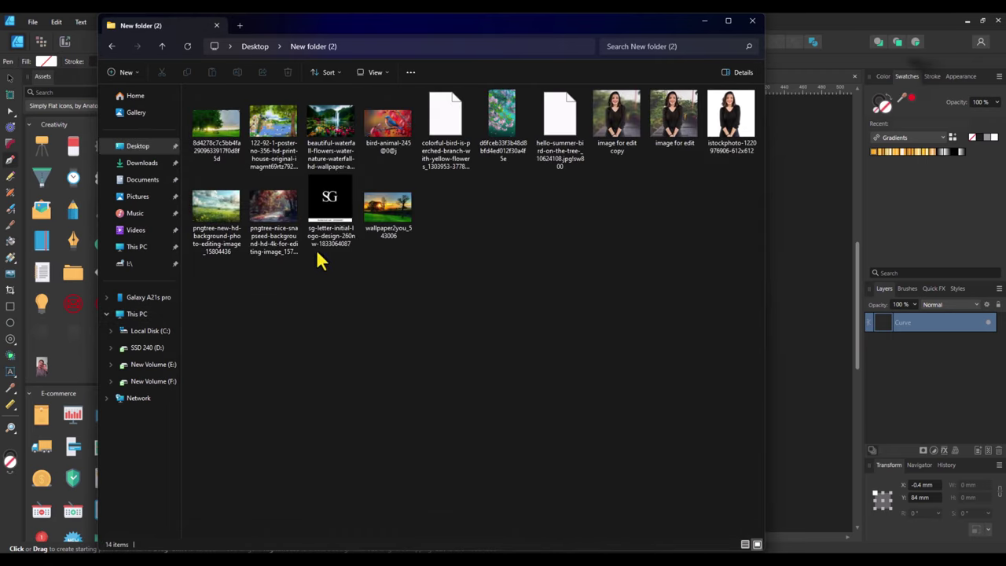
pyautogui.moveTo(271, 122); pyautogui.dragTo(533, 222)
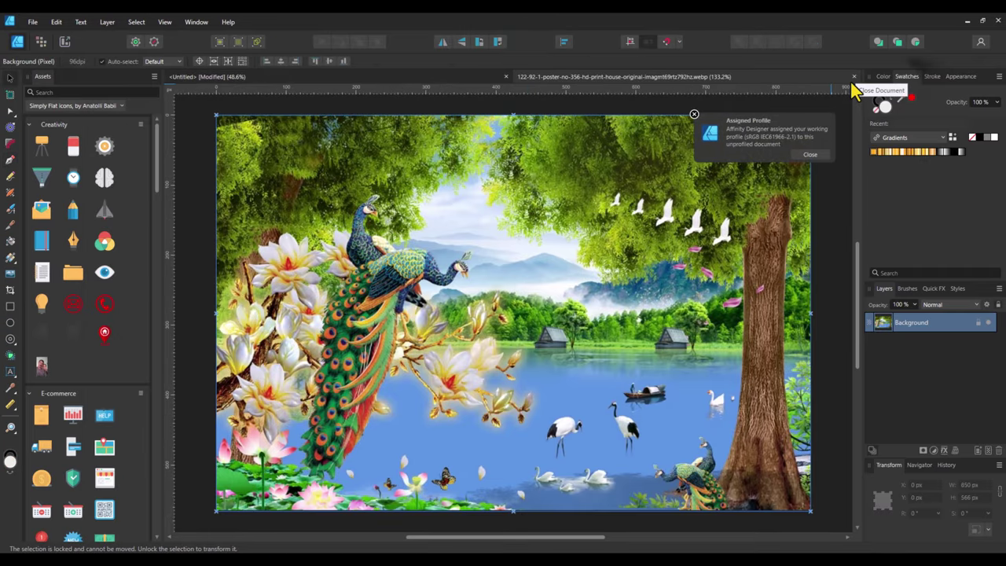
# Copy the peacock image and paste it into the Untitled poster document.
pyautogui.rightClick(562, 161)
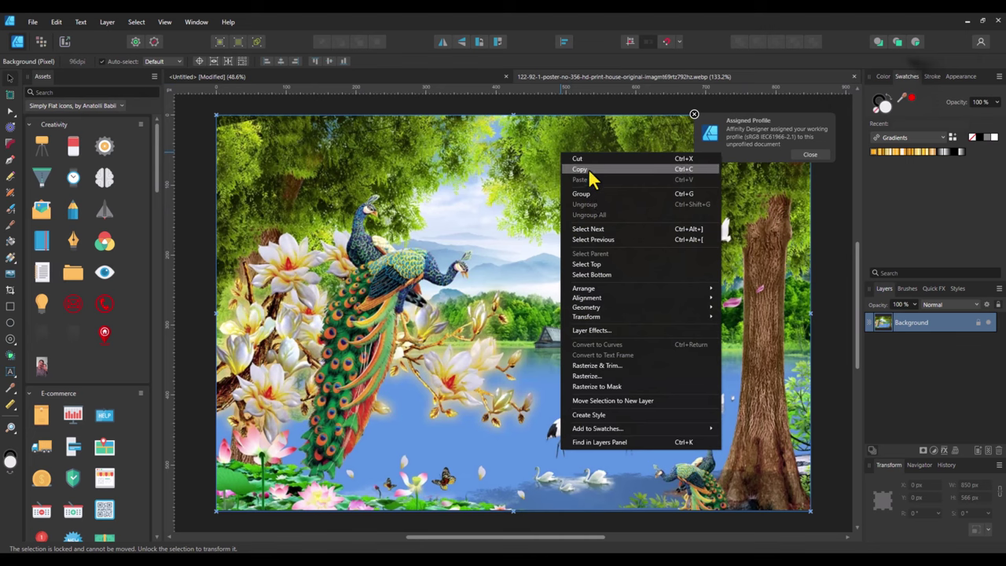
pyautogui.click(590, 168)
pyautogui.click(228, 78)
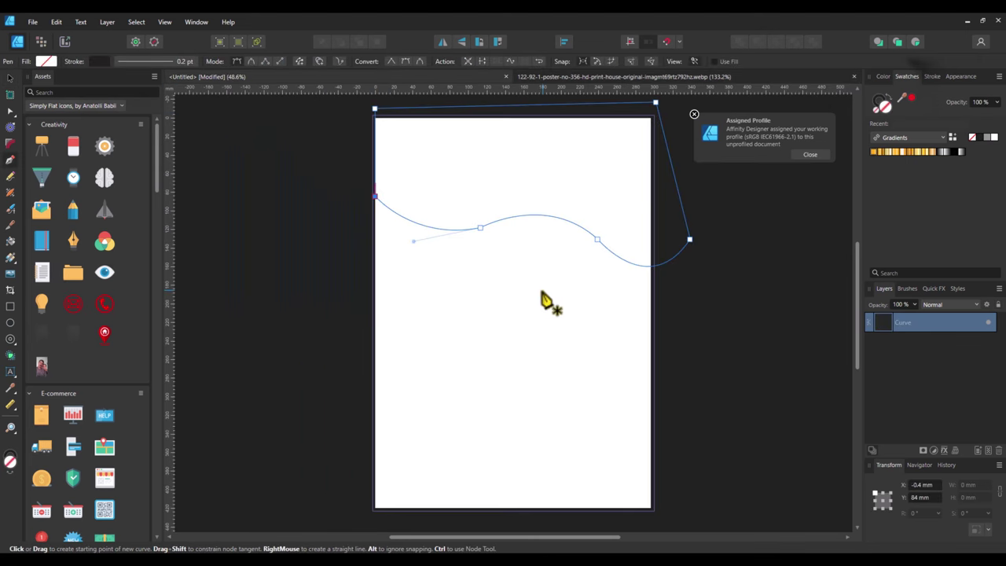
pyautogui.hotkey('ctrl', 'v')
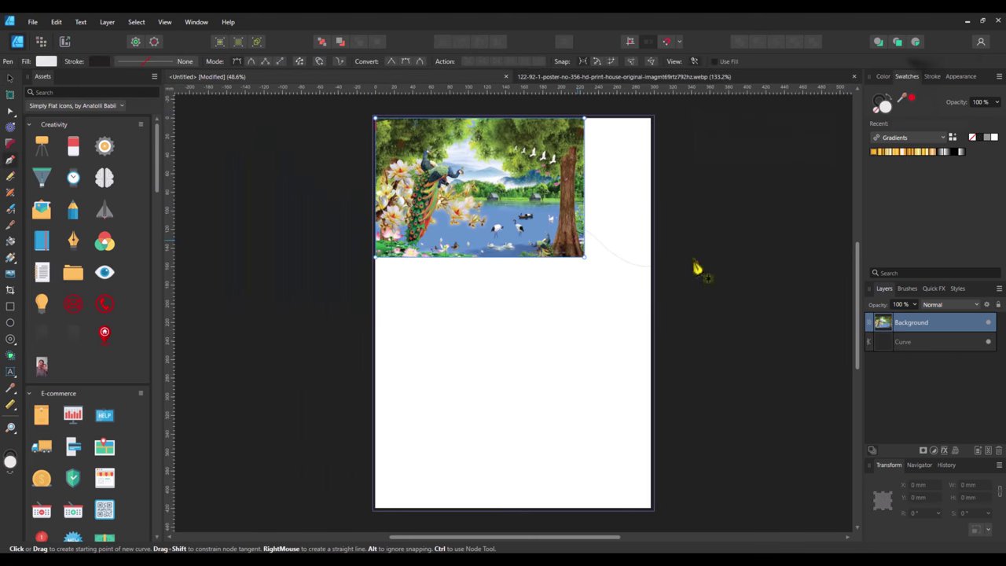
# Clip the peacock image inside the wave curve and enlarge it to full page width.
pyautogui.keyDown('shift'); pyautogui.click(931, 344); pyautogui.keyUp('shift')
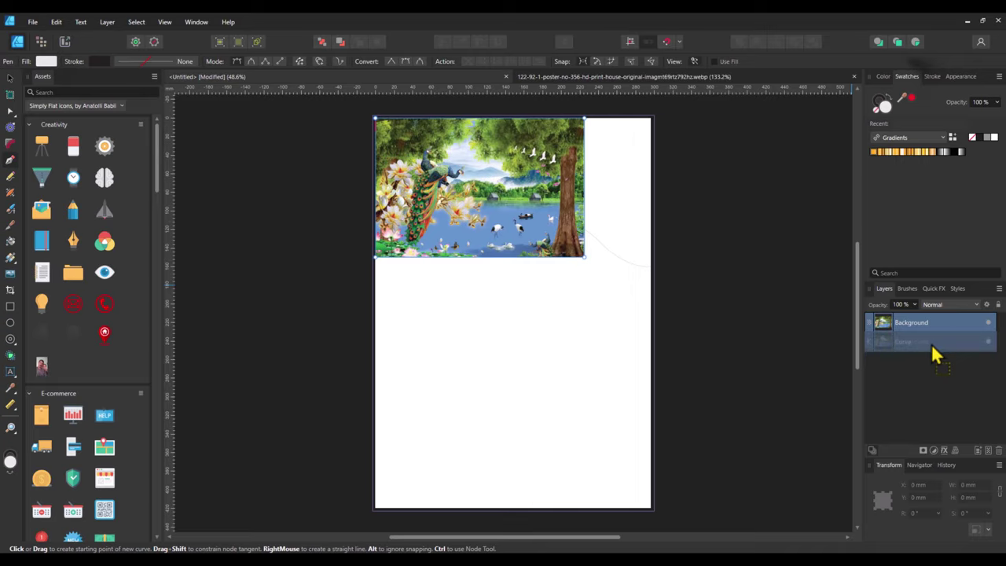
pyautogui.moveTo(932, 343); pyautogui.dragTo(931, 344)
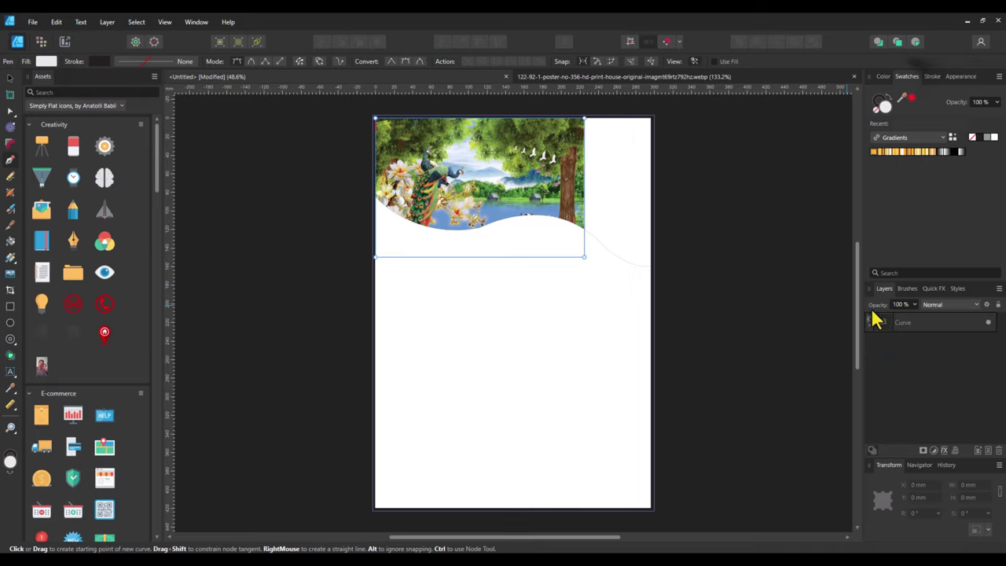
pyautogui.click(869, 326)
pyautogui.click(9, 78)
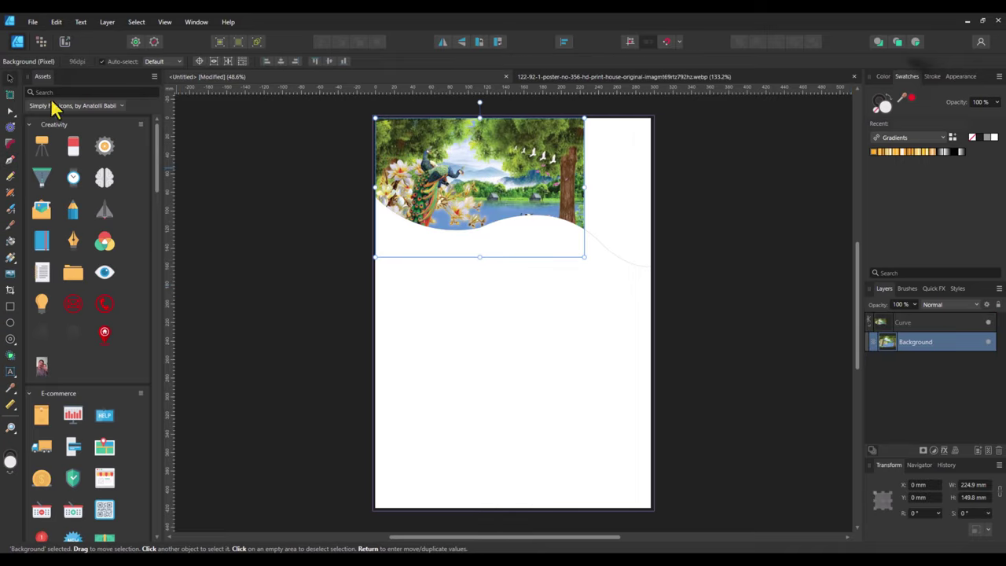
pyautogui.moveTo(584, 257); pyautogui.dragTo(678, 282)
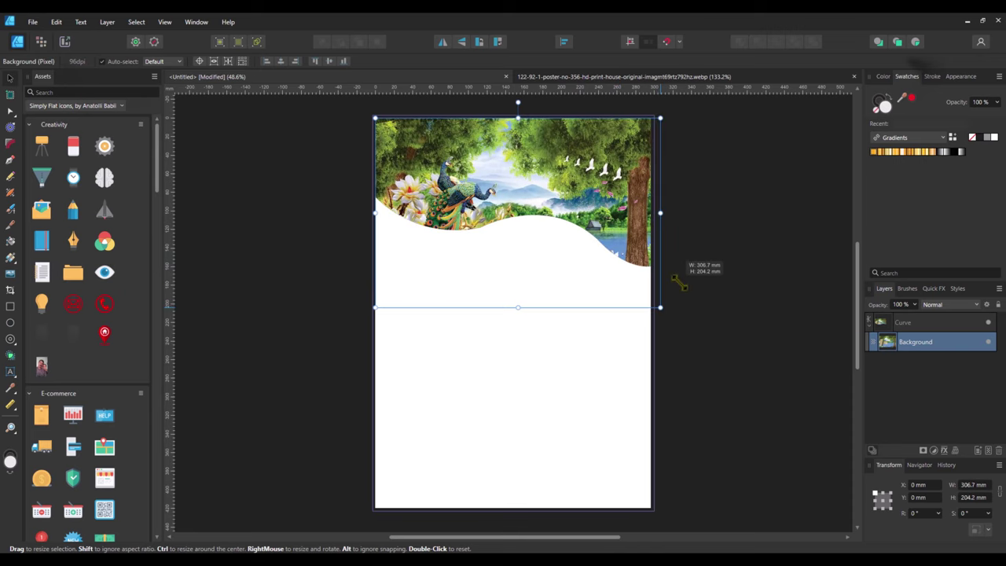
pyautogui.moveTo(520, 202)
pyautogui.mouseDown()
pyautogui.moveTo(519, 180)
pyautogui.moveTo(506, 185)
pyautogui.moveTo(514, 167)
pyautogui.mouseUp()
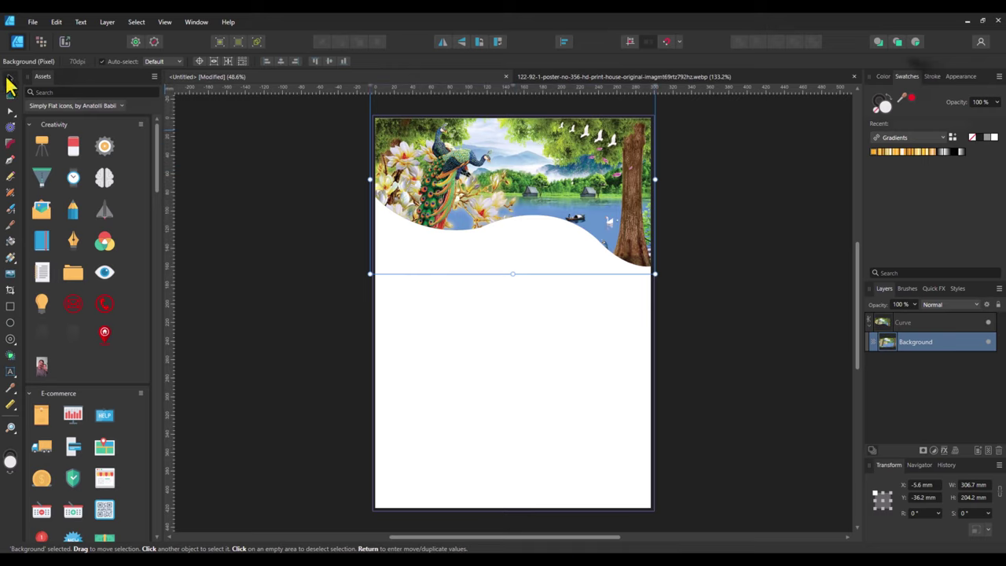
pyautogui.click(196, 154)
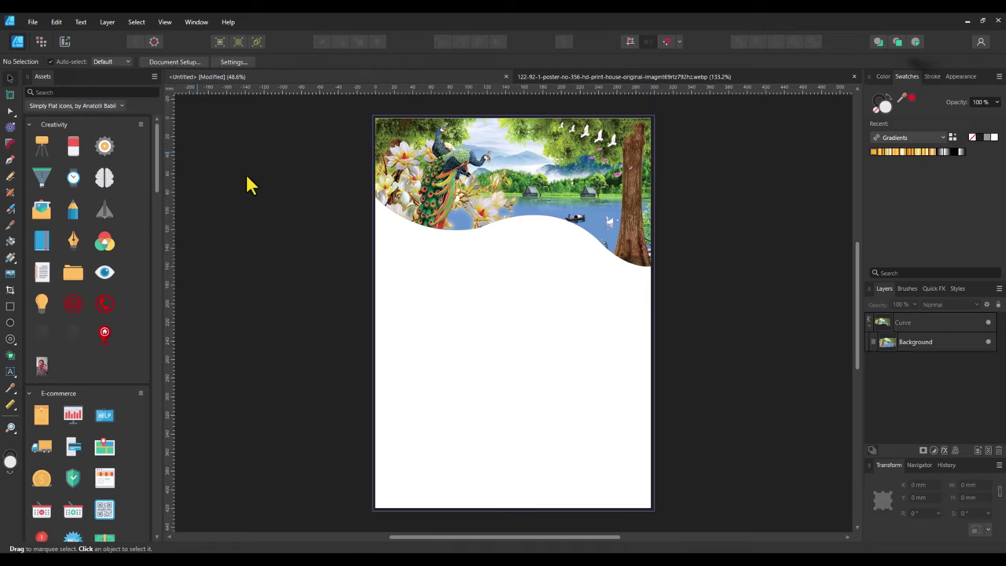
# Set the wave shape's stroke width to 8 pt.
pyautogui.click(924, 324)
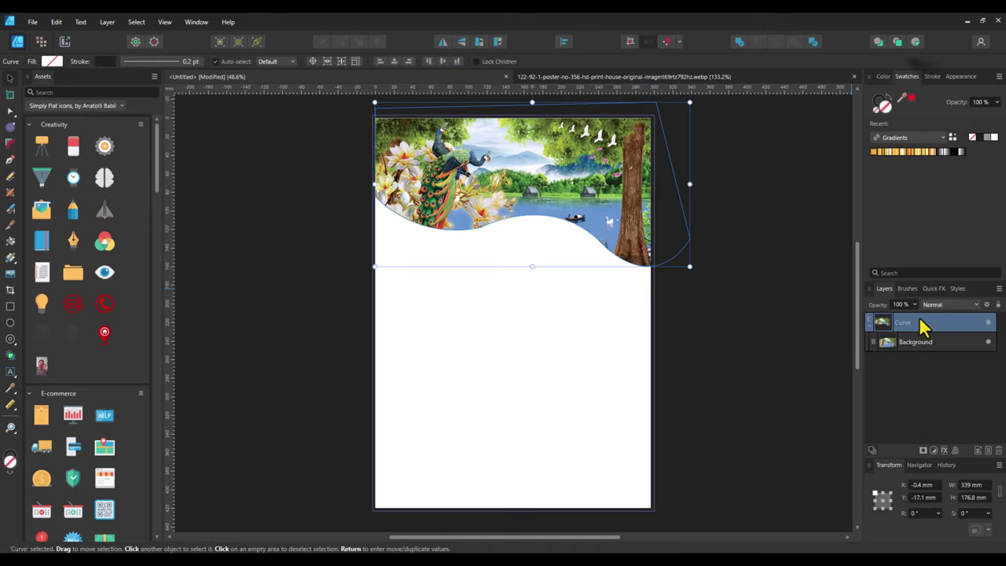
pyautogui.click(188, 63)
pyautogui.moveTo(119, 97); pyautogui.dragTo(155, 97)
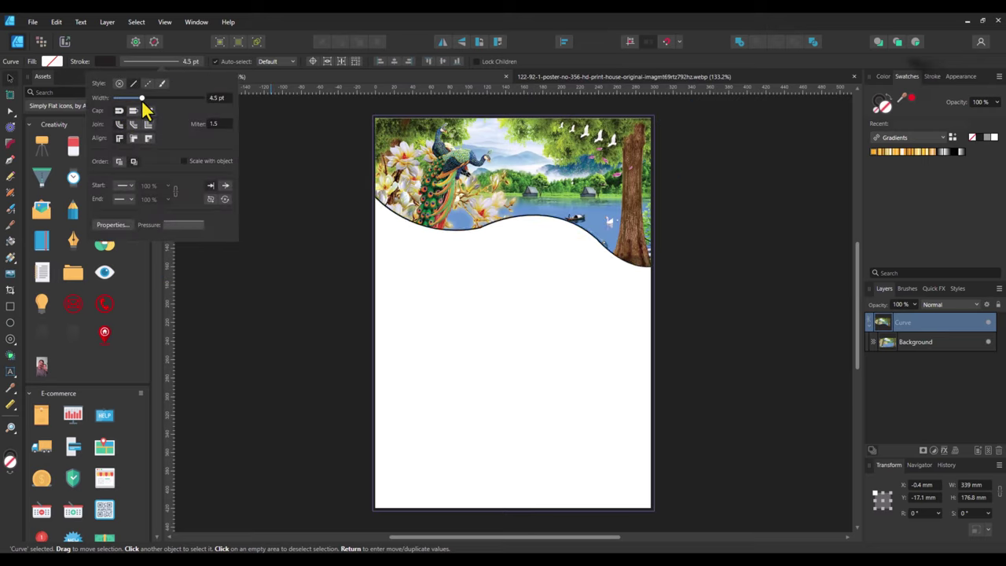
pyautogui.click(287, 120)
# Round a wave-edge node with the Corner tool to a 90 mm radius.
pyautogui.click(519, 228)
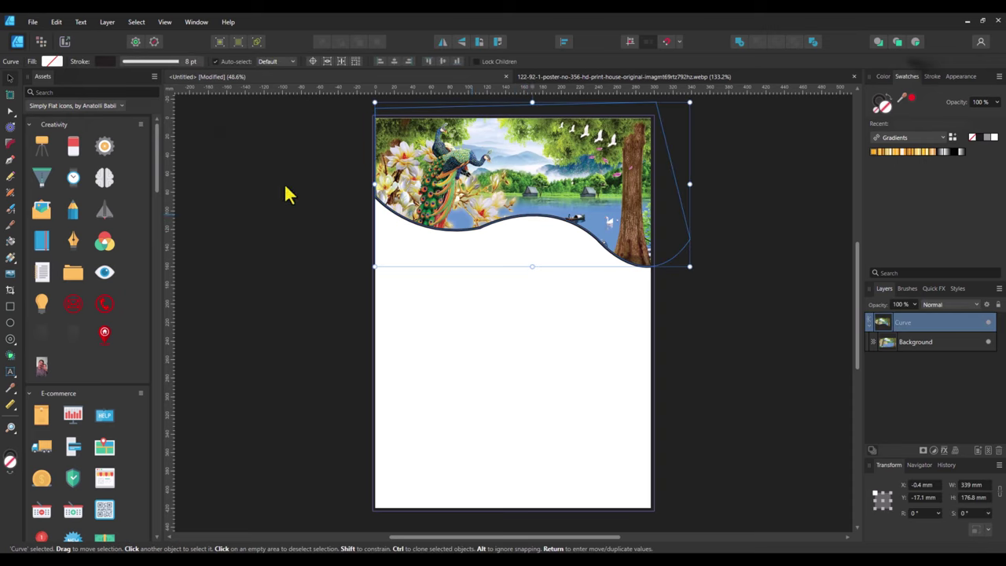
pyautogui.click(11, 111)
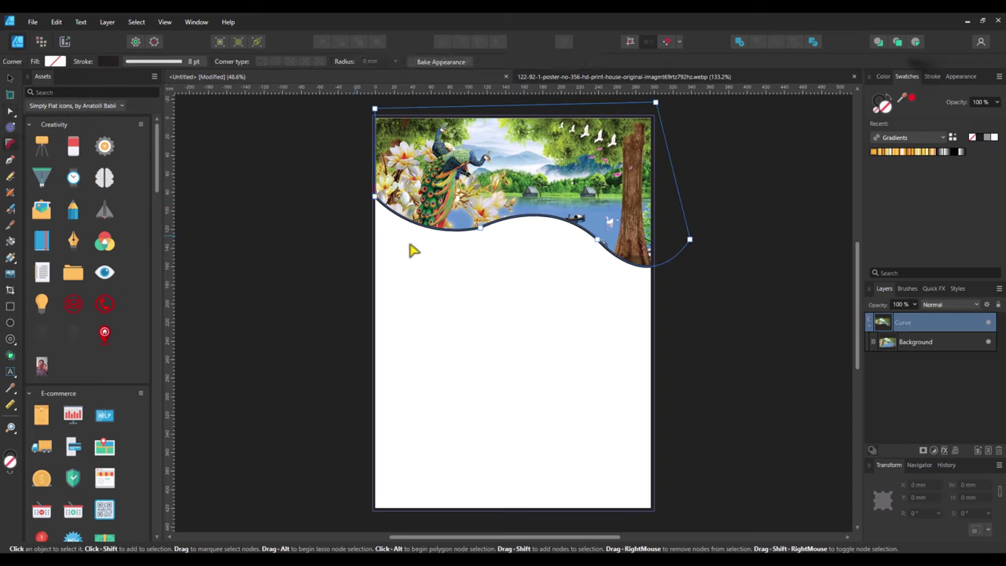
pyautogui.click(479, 228)
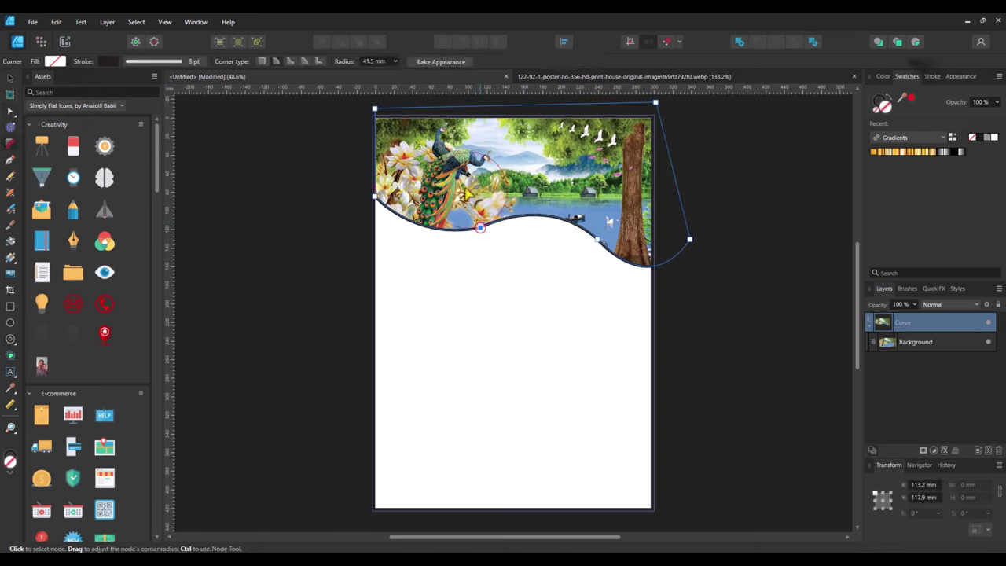
pyautogui.click(598, 241)
pyautogui.moveTo(612, 230); pyautogui.dragTo(398, 249)
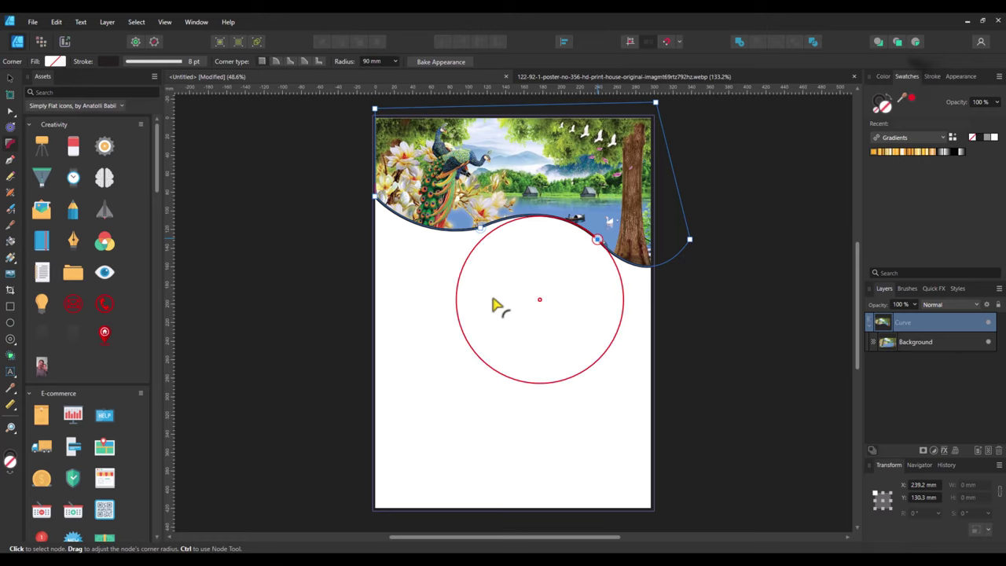
pyautogui.click(10, 79)
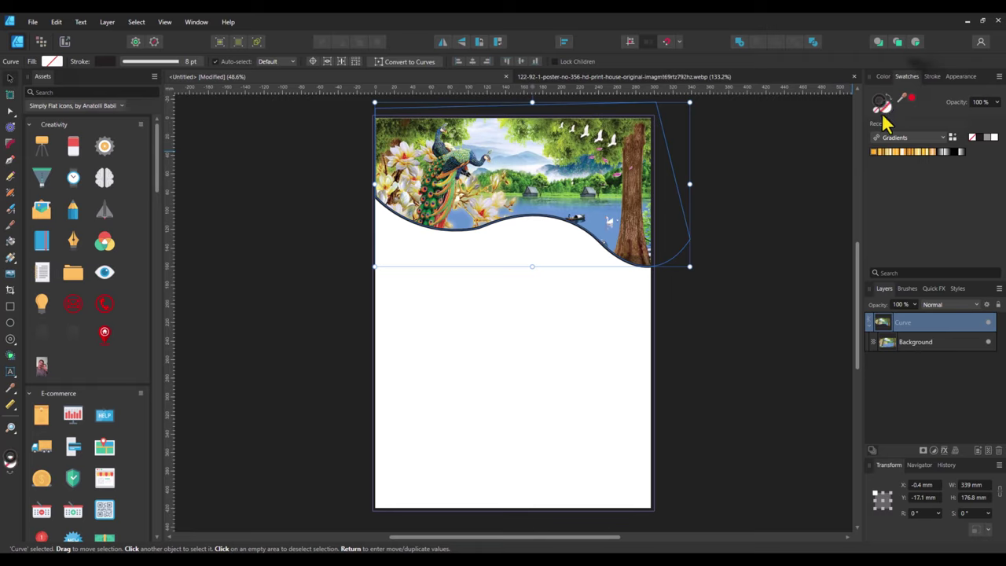
# Give the wave outline a darker gold gradient and add a spread-out Outer Shadow.
pyautogui.click(902, 152)
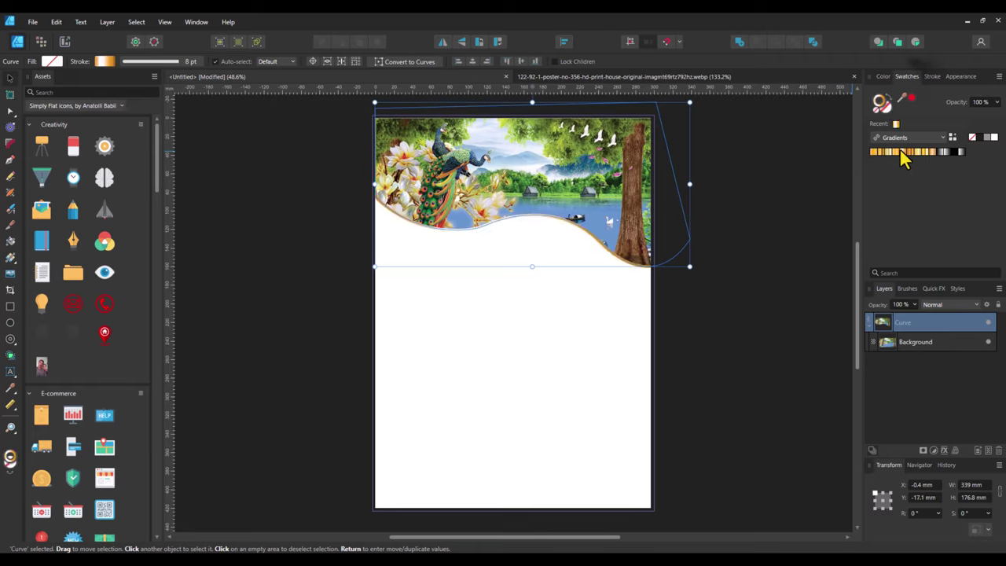
pyautogui.click(913, 153)
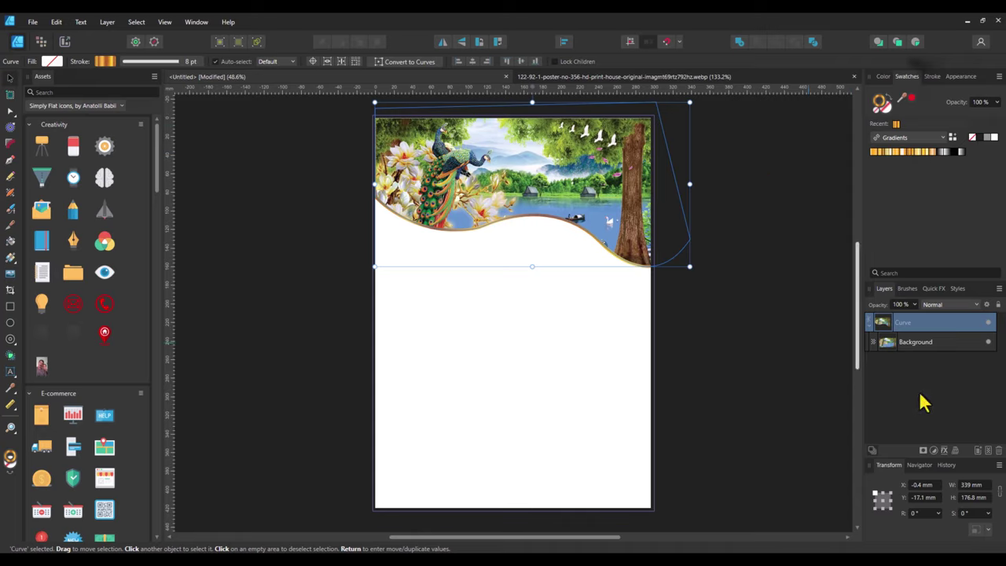
pyautogui.click(934, 289)
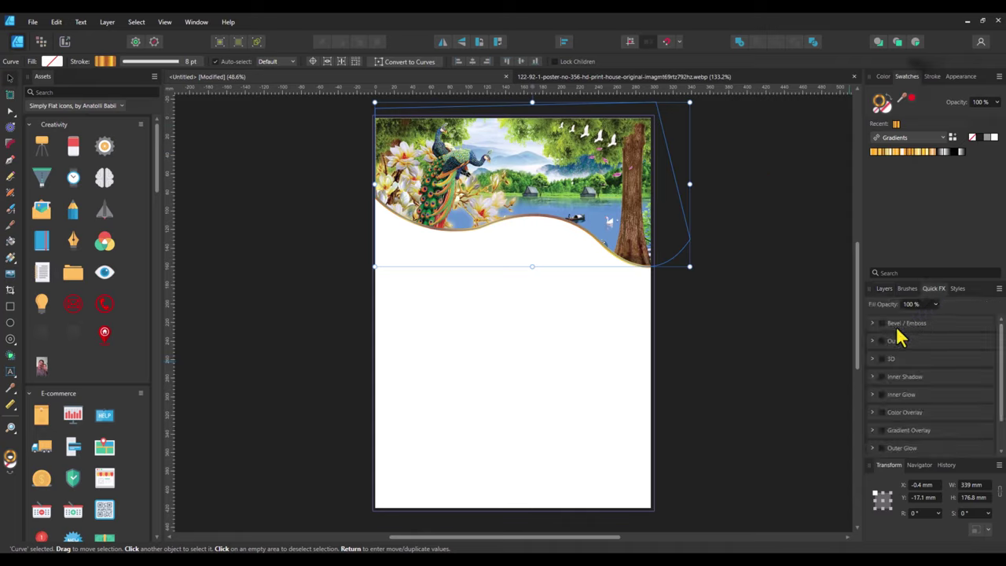
pyautogui.scroll(-2, 892, 374)
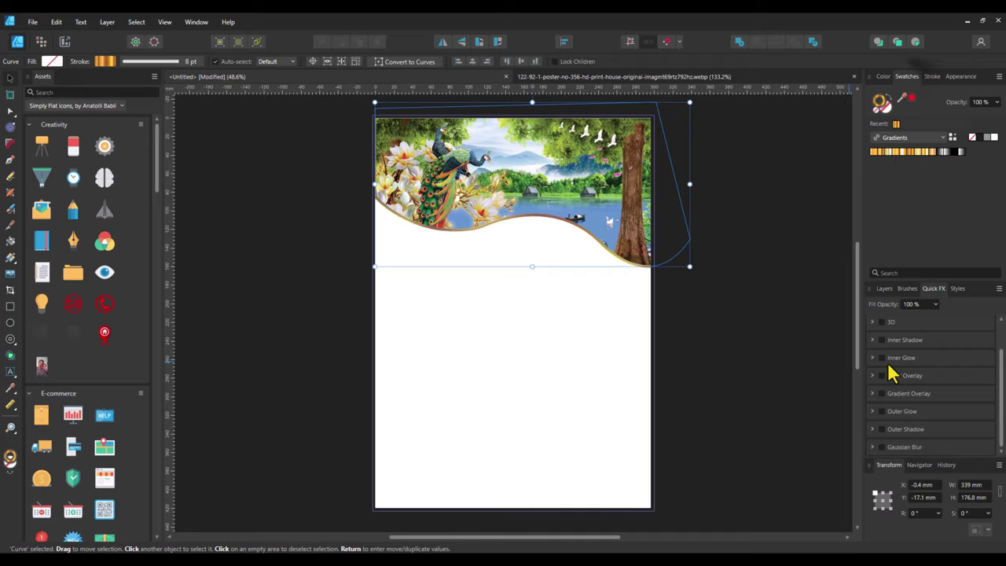
pyautogui.click(881, 430)
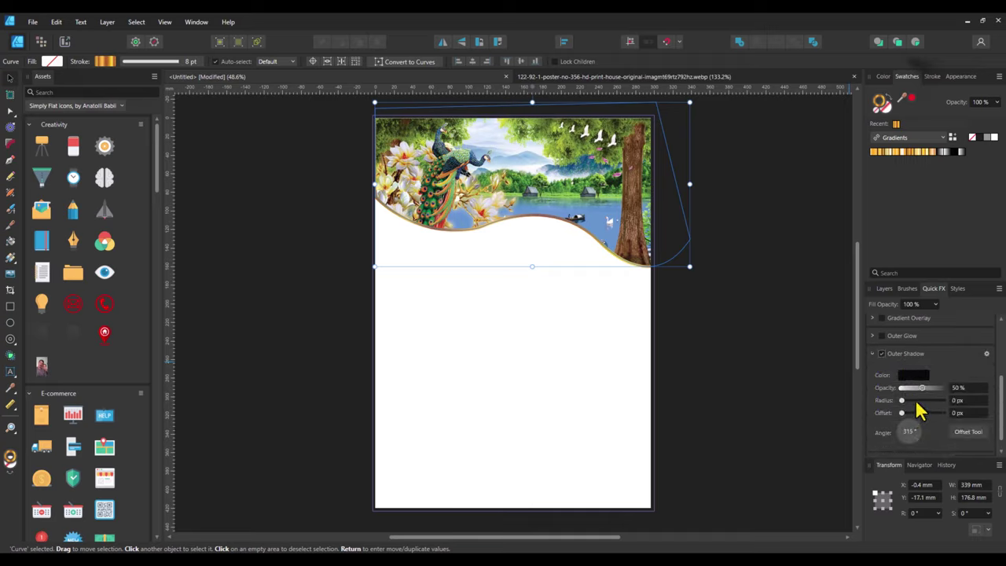
pyautogui.moveTo(920, 402)
pyautogui.mouseDown()
pyautogui.moveTo(944, 401)
pyautogui.moveTo(918, 416)
pyautogui.moveTo(935, 415)
pyautogui.moveTo(925, 402)
pyautogui.moveTo(936, 401)
pyautogui.moveTo(927, 414)
pyautogui.mouseUp()
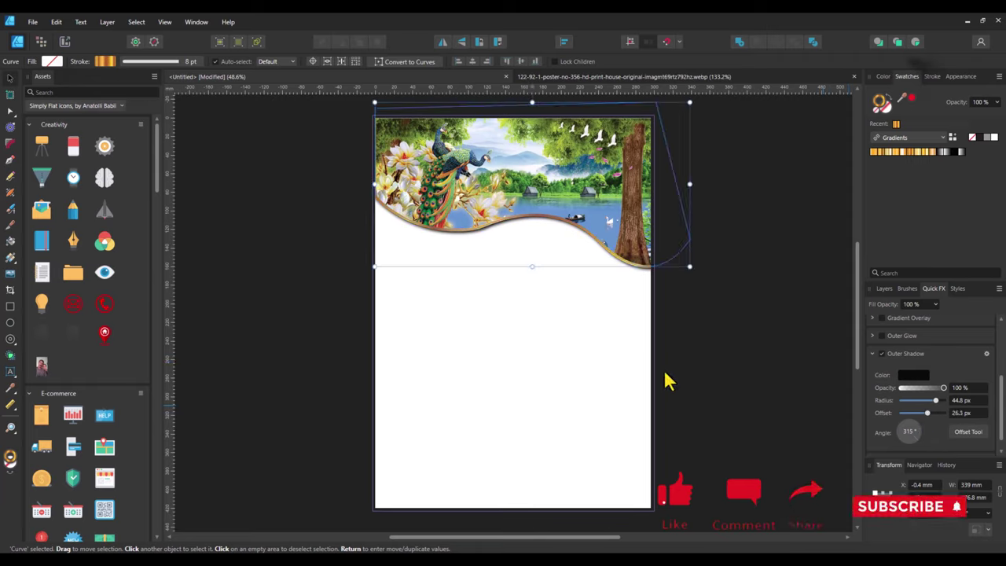
pyautogui.click(229, 181)
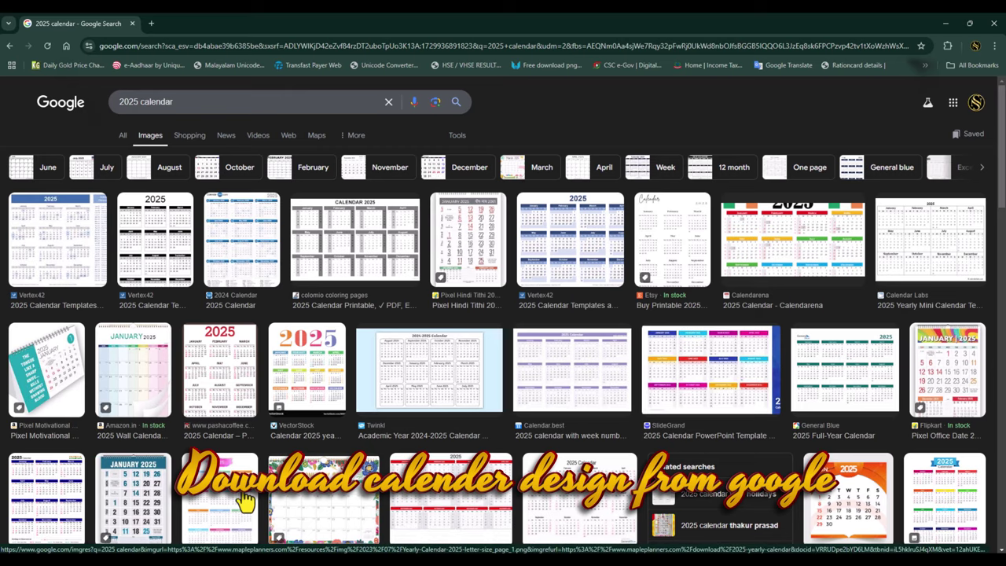
# Copy the colourful VectorStock 2025 calendar image from the Google Images results.
pyautogui.click(241, 497)
pyautogui.scroll(-2, 593, 469)
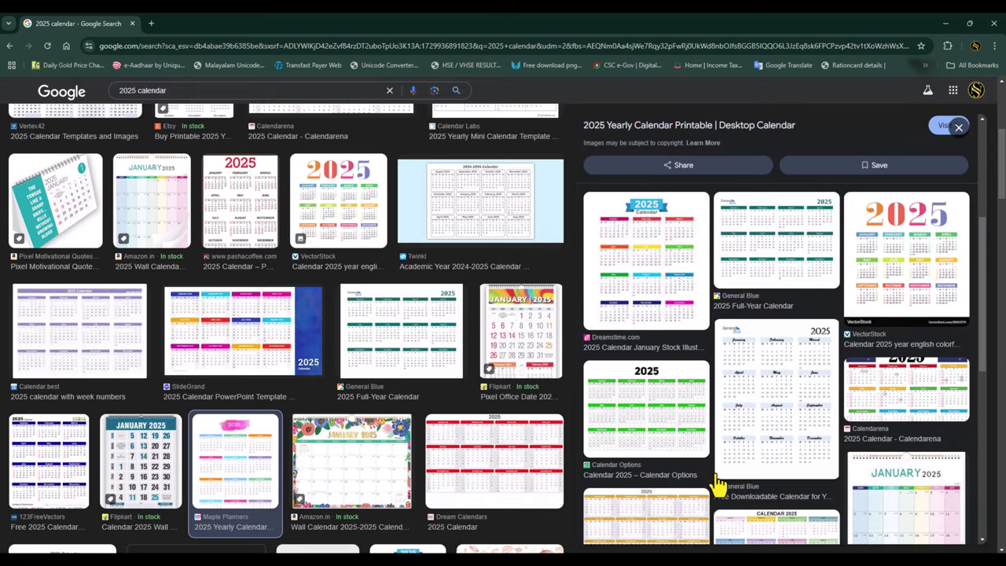
pyautogui.scroll(-2, 719, 482)
pyautogui.scroll(3, 724, 467)
pyautogui.click(355, 179)
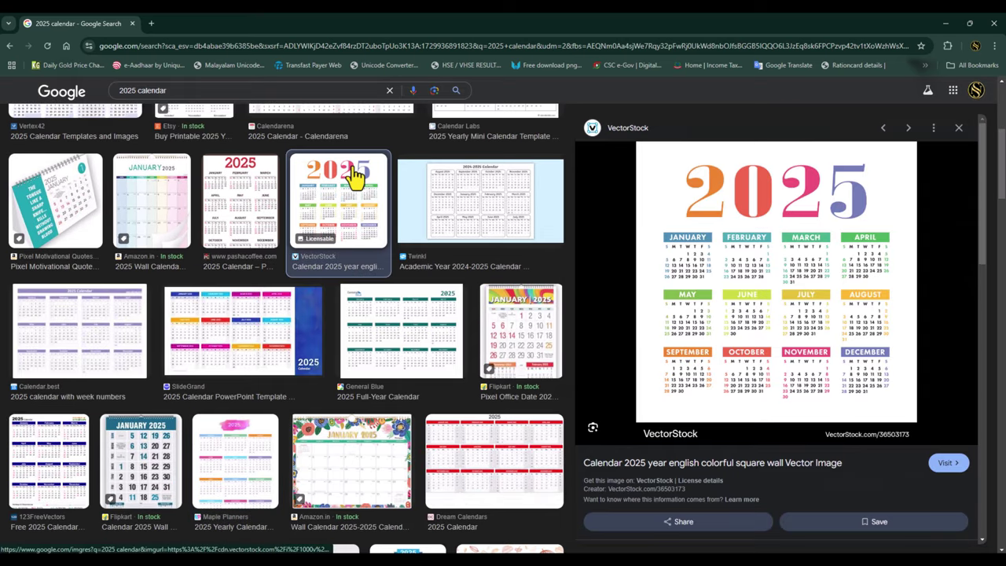
pyautogui.rightClick(728, 250)
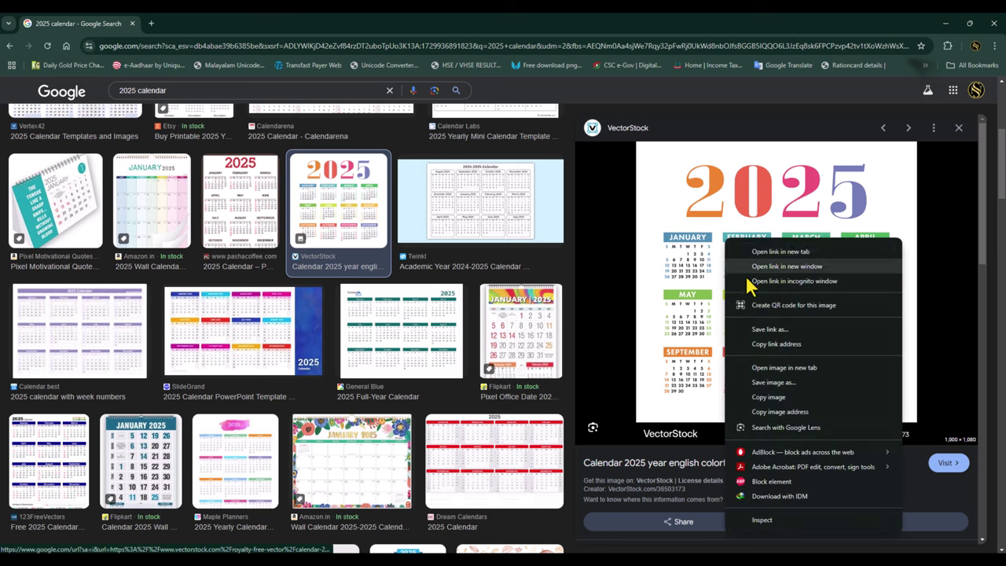
pyautogui.click(764, 403)
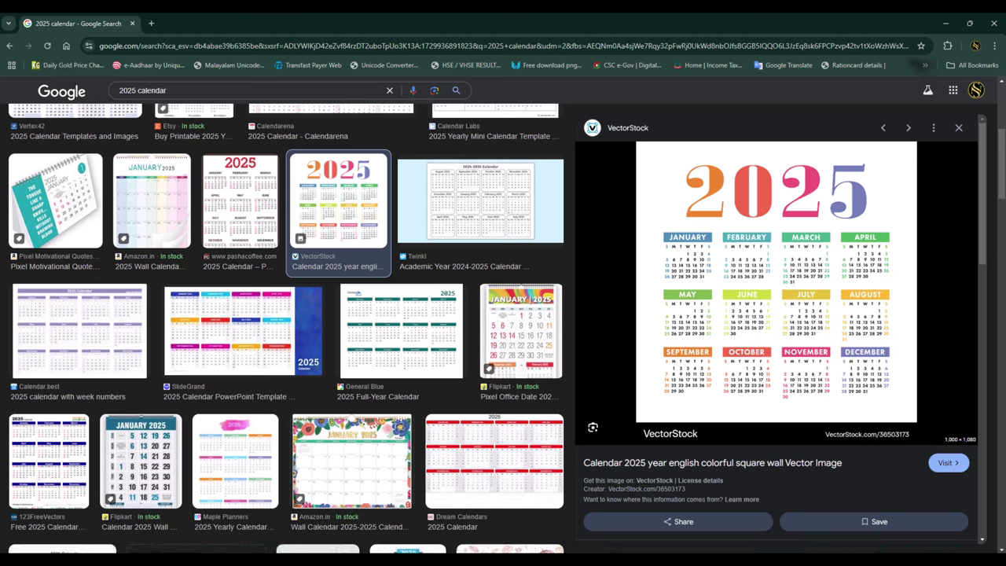
pyautogui.hotkey('alt', 'Tab')
# Paste the calendar onto the poster and crop in its left and right edges.
pyautogui.hotkey('ctrl', 'v')
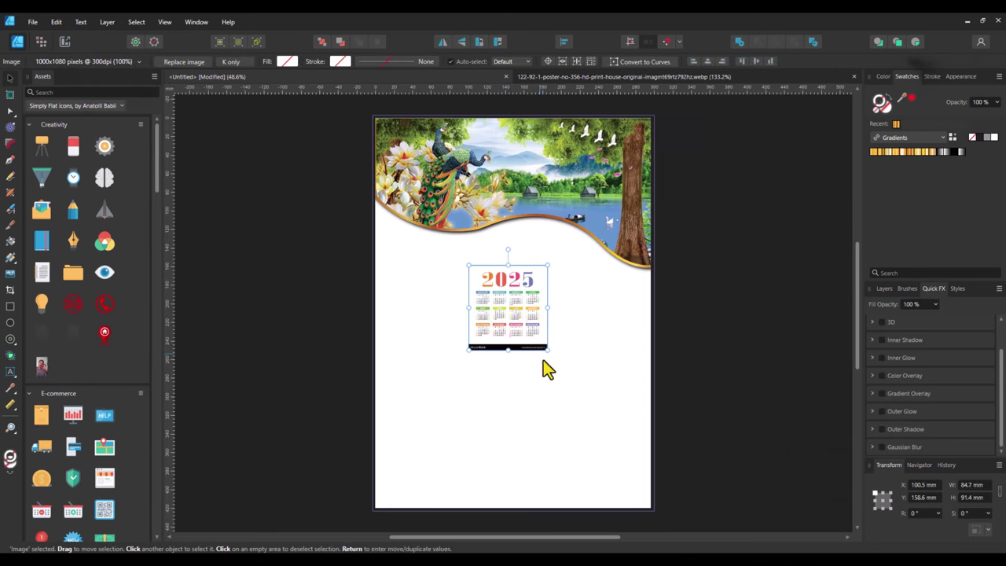
pyautogui.moveTo(544, 360); pyautogui.dragTo(641, 488)
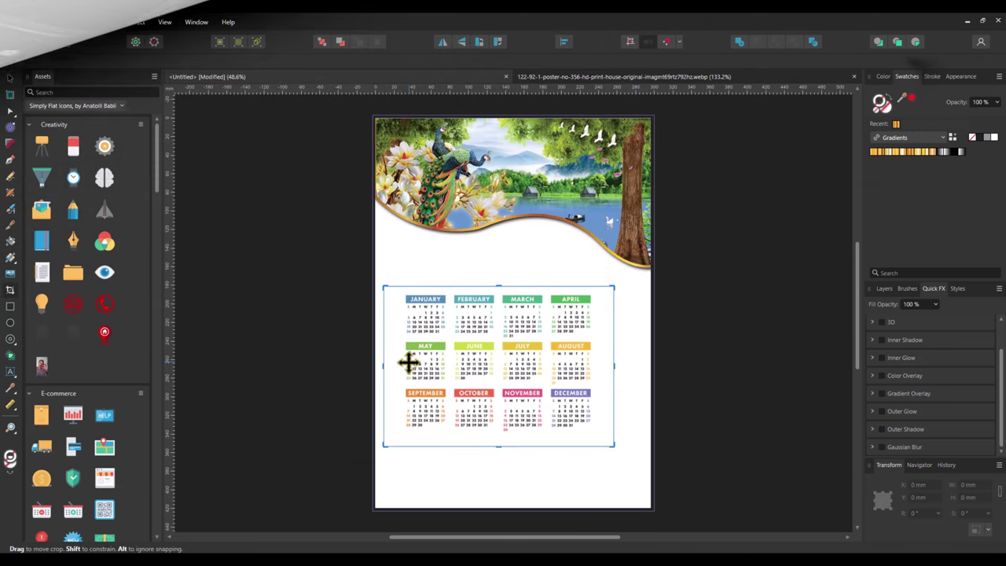
pyautogui.moveTo(383, 365); pyautogui.dragTo(394, 365)
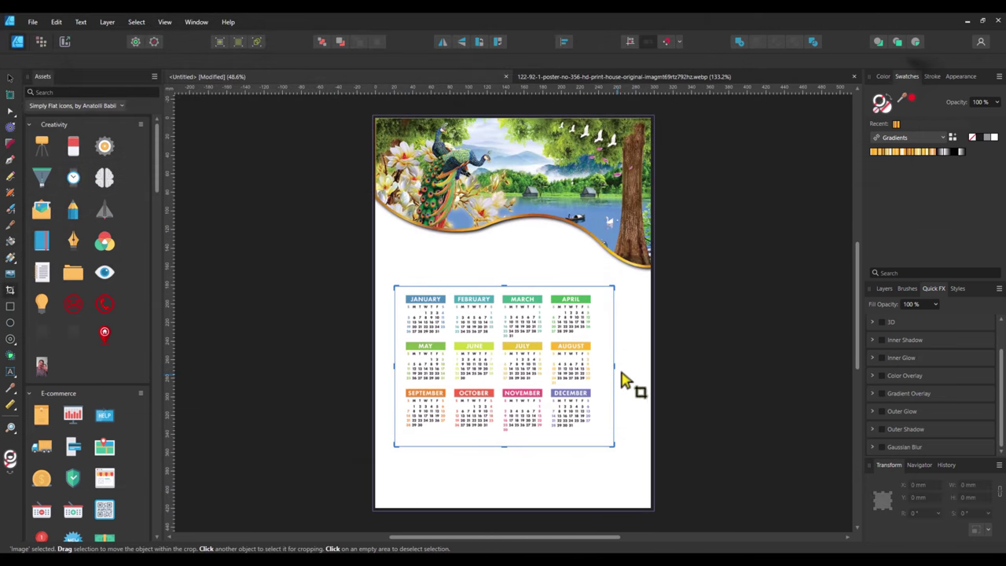
pyautogui.moveTo(610, 363); pyautogui.dragTo(599, 365)
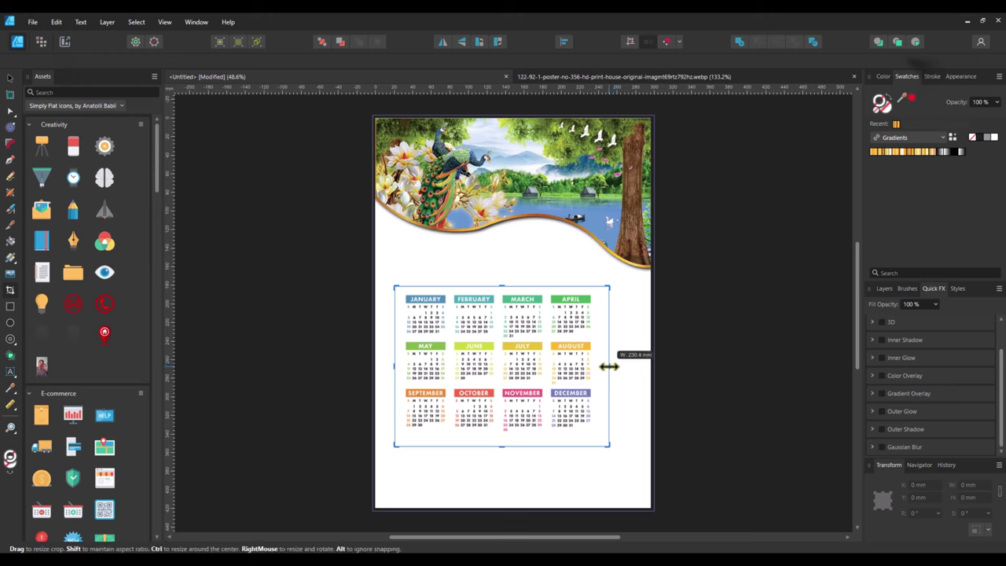
# Enlarge the calendar to about 287 mm wide and lower it to the page bottom.
pyautogui.click(11, 78)
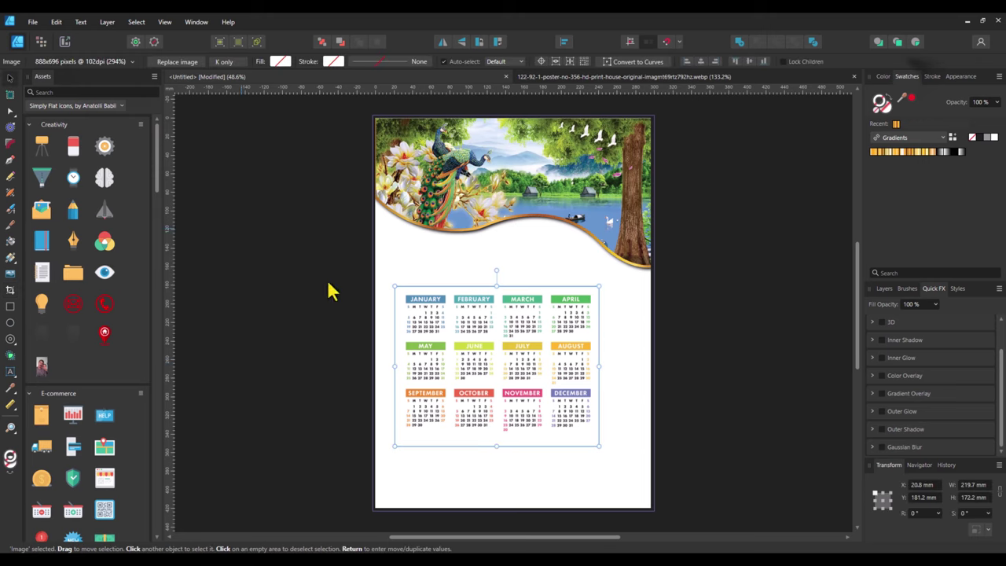
pyautogui.moveTo(488, 331)
pyautogui.mouseDown()
pyautogui.moveTo(497, 323)
pyautogui.moveTo(493, 338)
pyautogui.mouseUp()
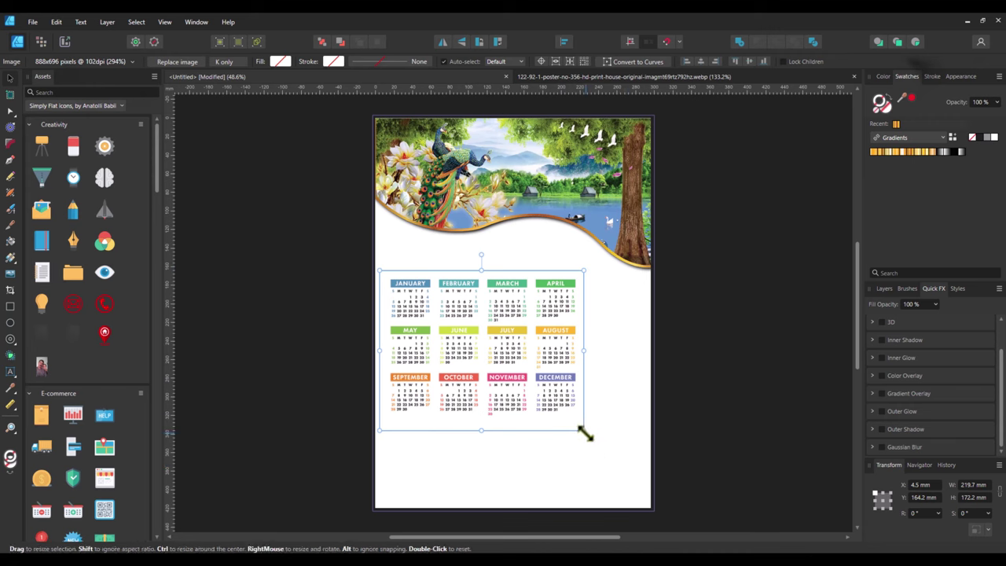
pyautogui.moveTo(583, 430); pyautogui.dragTo(643, 486)
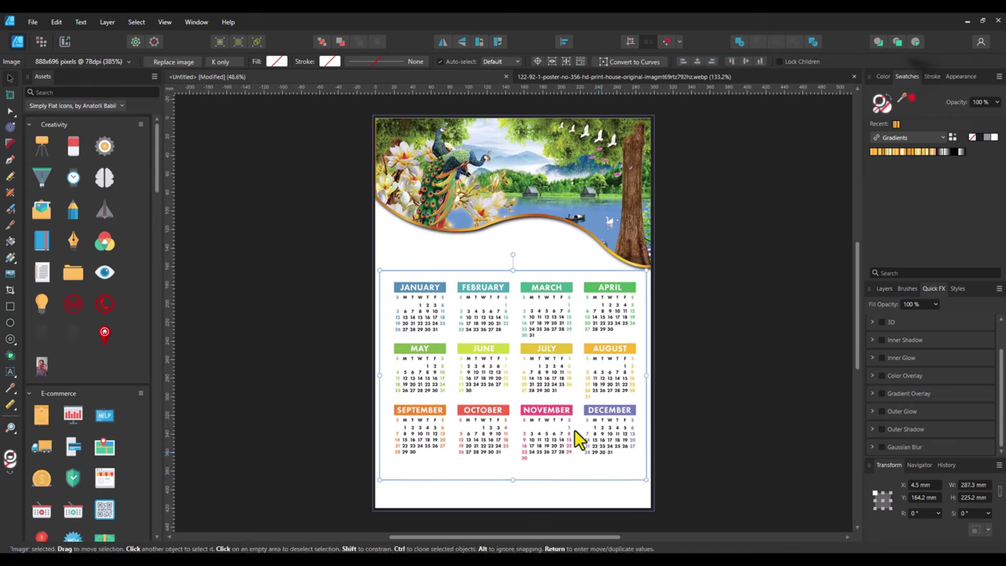
pyautogui.moveTo(546, 398); pyautogui.dragTo(547, 410)
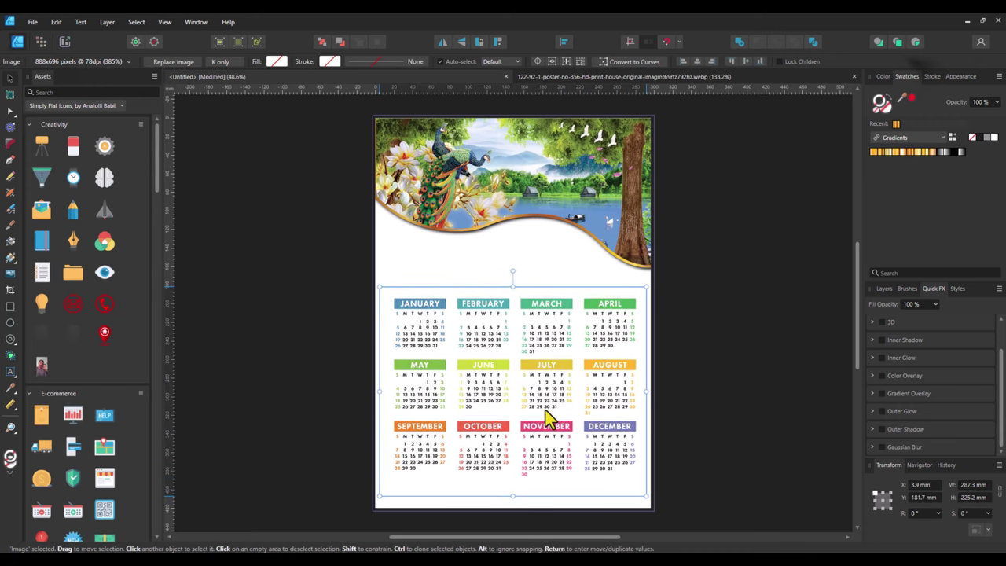
pyautogui.click(710, 371)
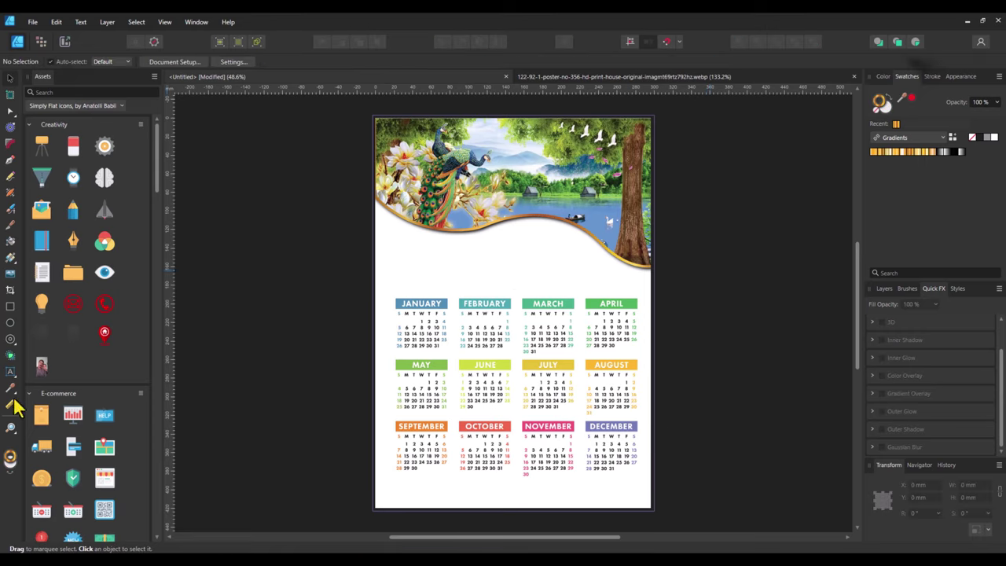
# Add a '2025' artistic text title and size it to fit below the wavy header.
pyautogui.click(9, 371)
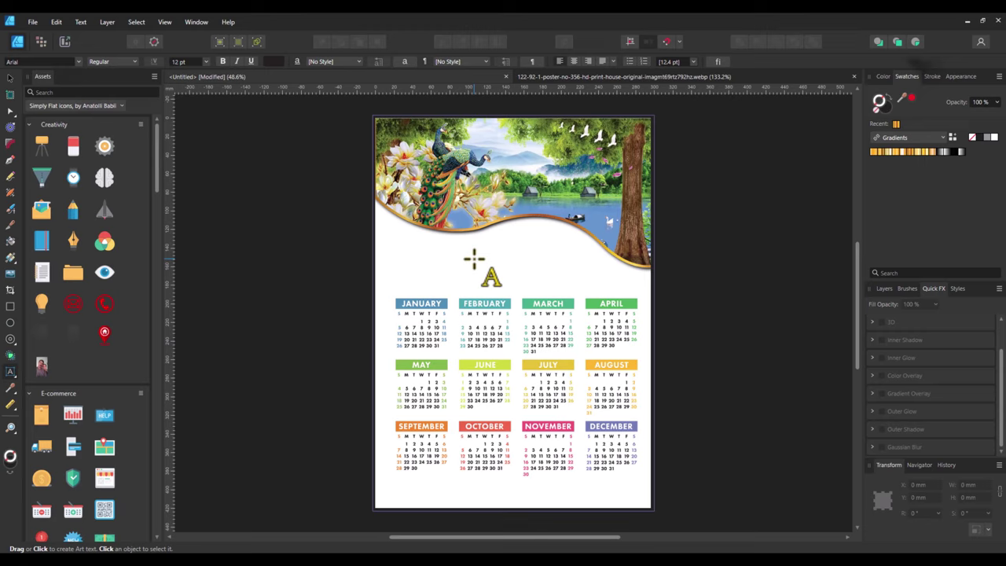
pyautogui.click(474, 258)
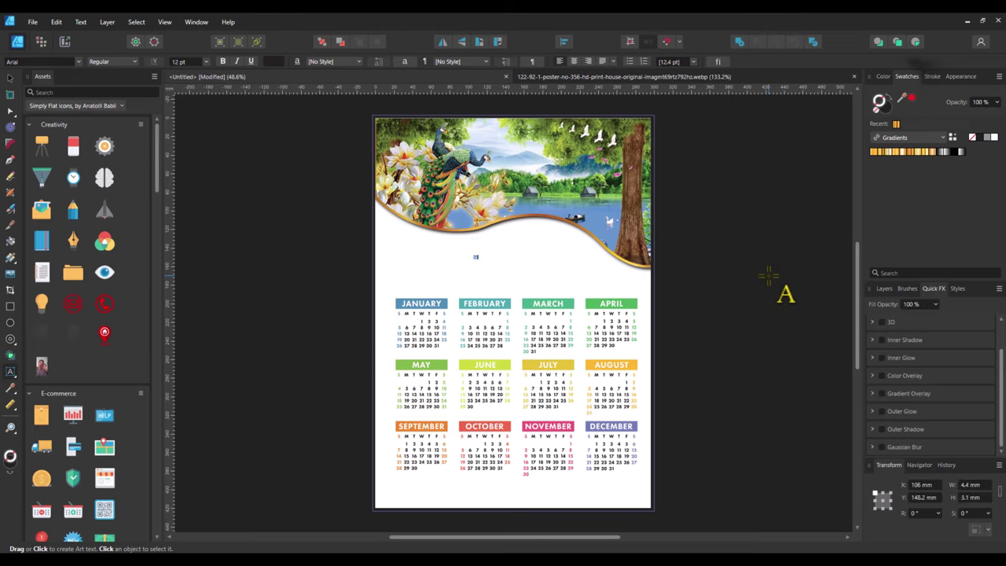
pyautogui.moveTo(483, 259); pyautogui.dragTo(583, 329)
pyautogui.write('2025')
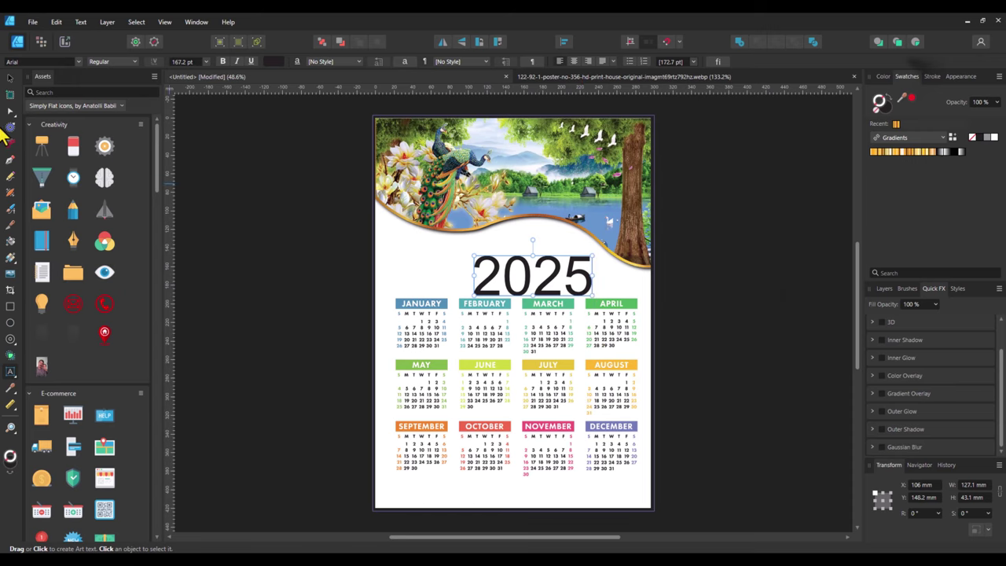
pyautogui.click(9, 77)
pyautogui.moveTo(535, 273); pyautogui.dragTo(519, 265)
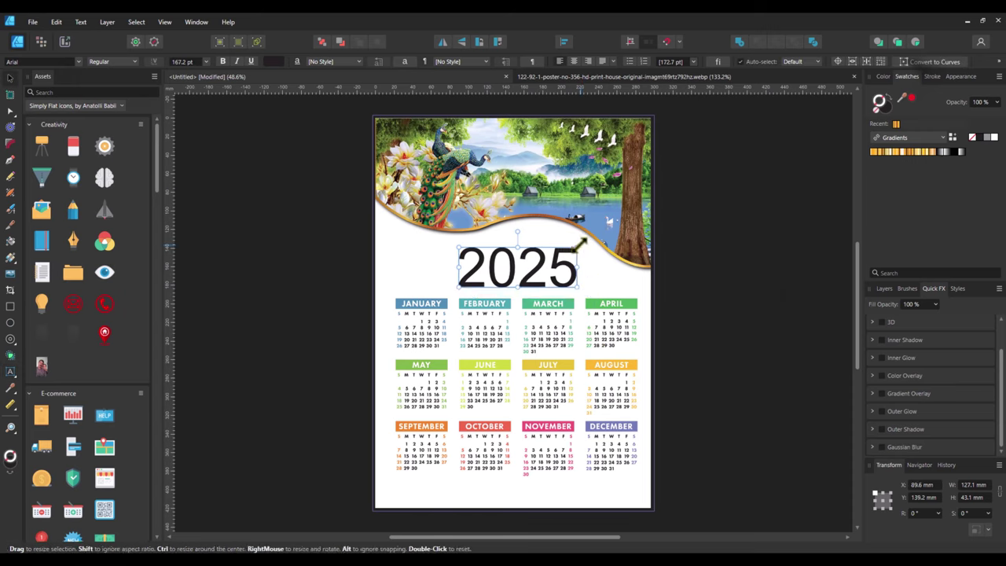
pyautogui.moveTo(578, 246)
pyautogui.mouseDown()
pyautogui.moveTo(525, 275)
pyautogui.moveTo(534, 274)
pyautogui.moveTo(510, 273)
pyautogui.mouseUp()
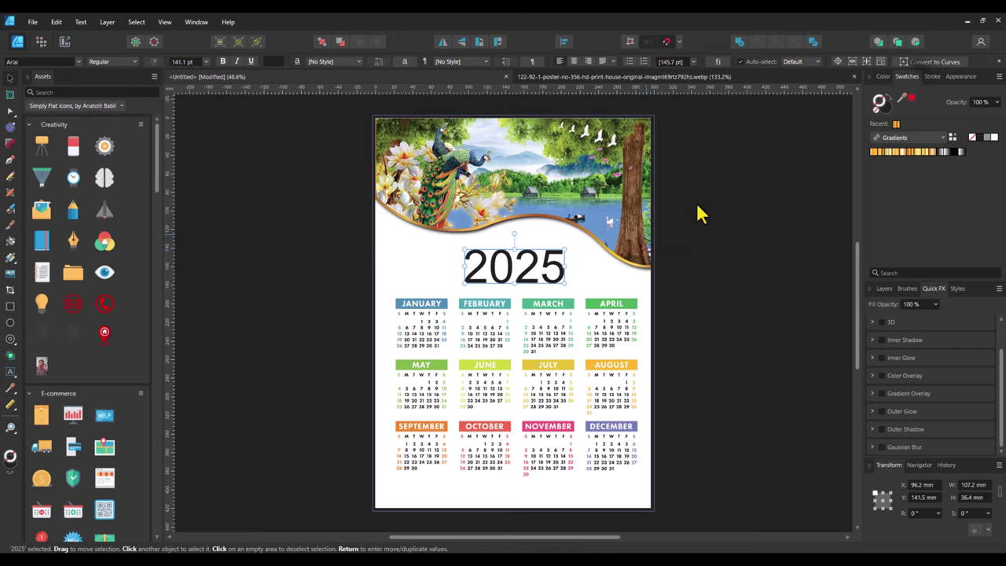
# Fill the 2025 title with the gold gradient and deepen its 3D effect.
pyautogui.click(886, 153)
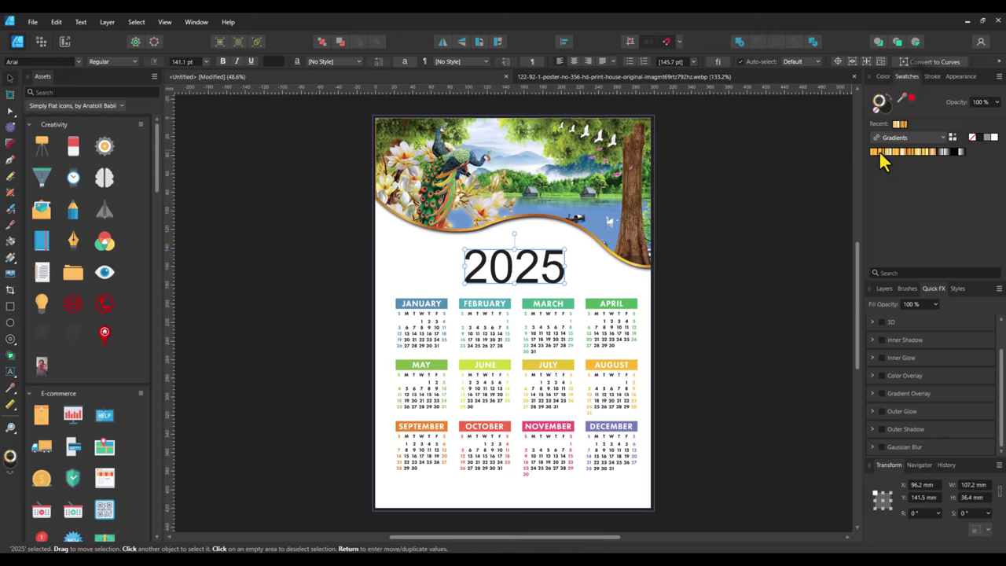
pyautogui.click(883, 109)
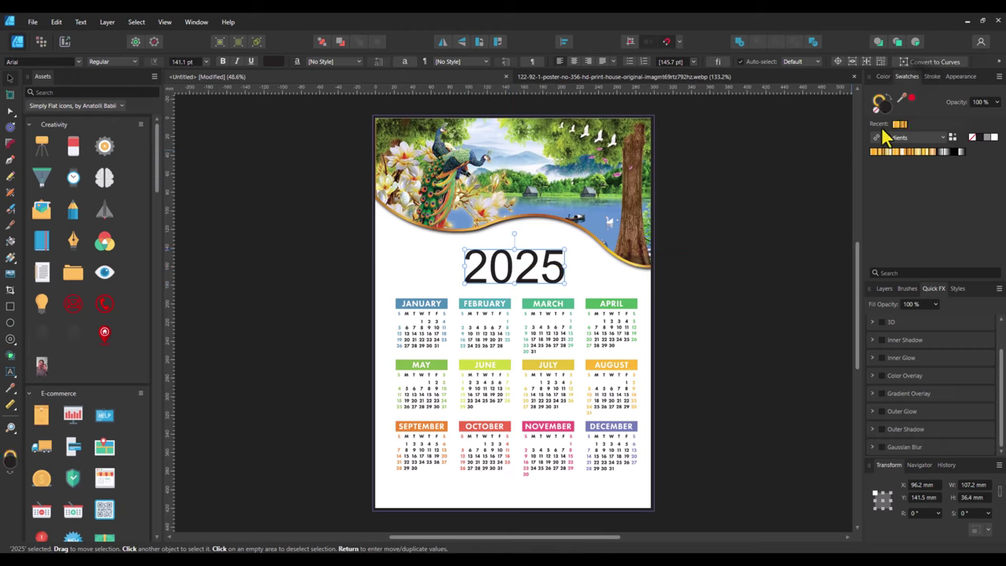
pyautogui.click(877, 152)
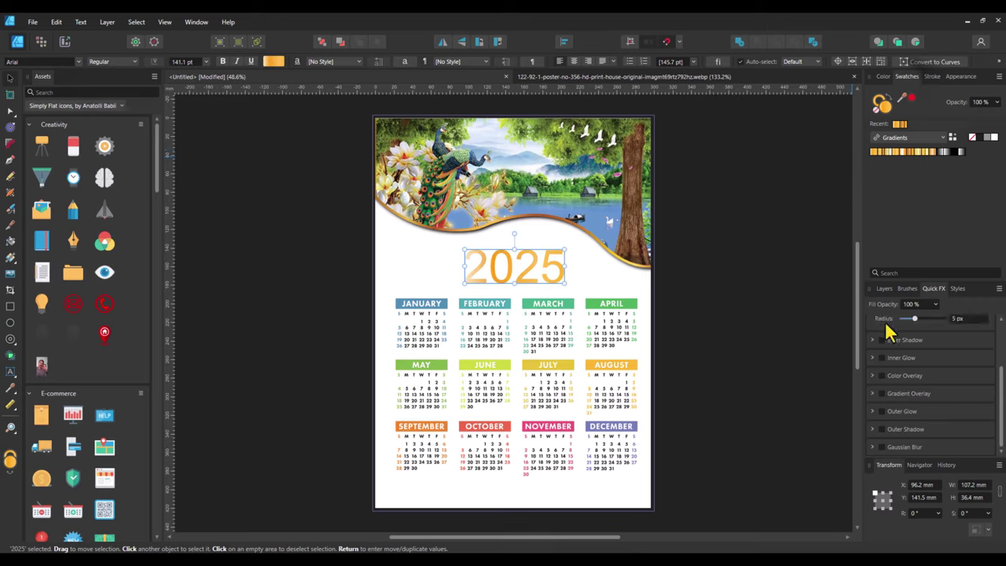
pyautogui.moveTo(914, 319); pyautogui.dragTo(932, 319)
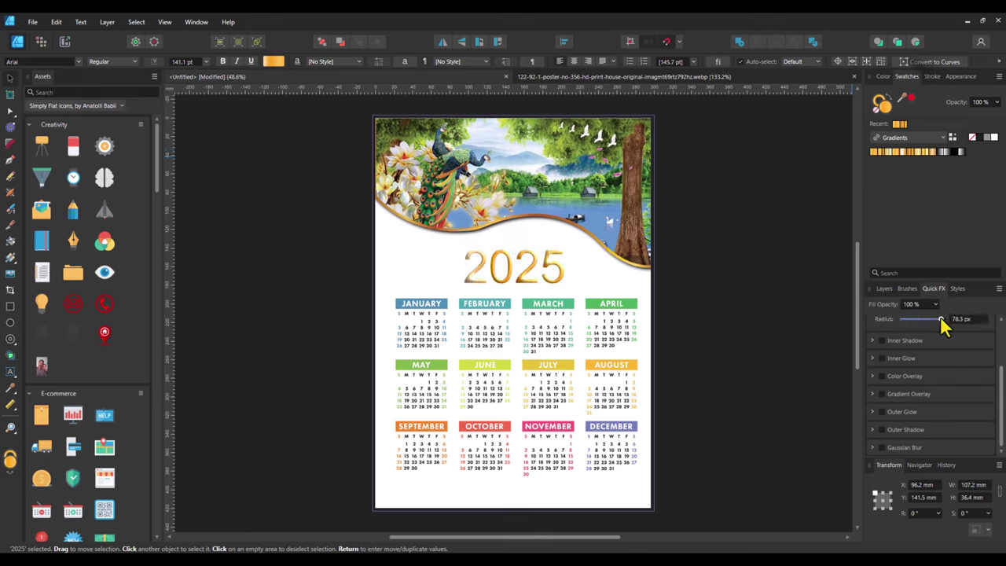
# Add a Bevel/Emboss to the title at 100% opacity with a 20.9 px radius.
pyautogui.scroll(3, 911, 342)
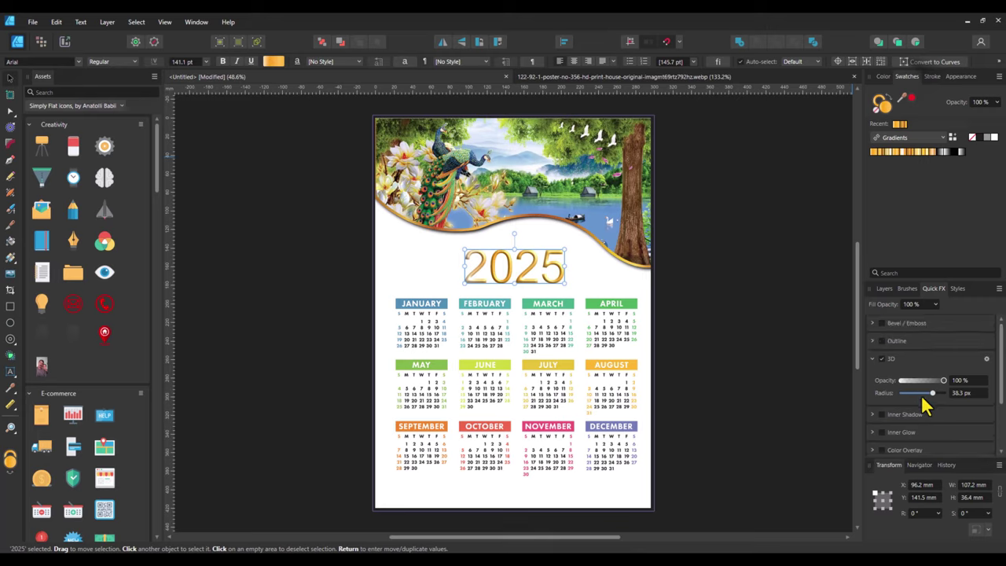
pyautogui.click(895, 326)
pyautogui.moveTo(916, 359); pyautogui.dragTo(924, 358)
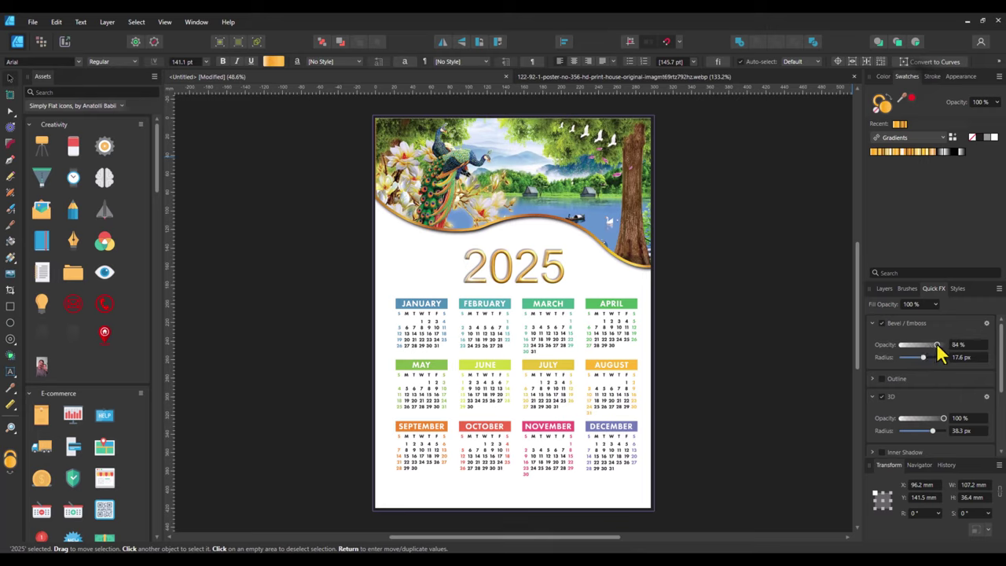
pyautogui.moveTo(936, 343); pyautogui.dragTo(953, 344)
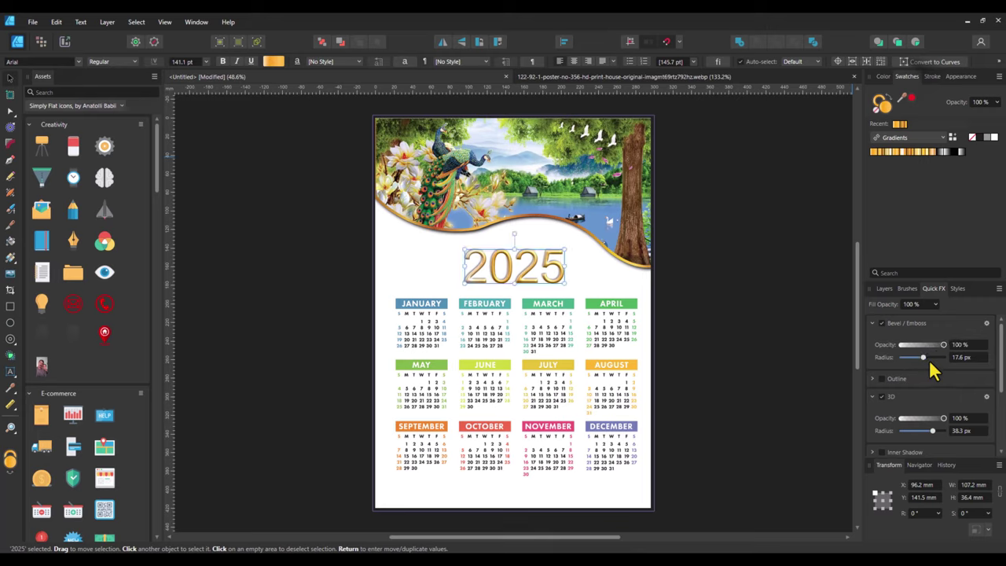
pyautogui.moveTo(922, 362); pyautogui.dragTo(926, 360)
# Add a thick Outline effect to the 2025 title and colour it yellow.
pyautogui.click(881, 379)
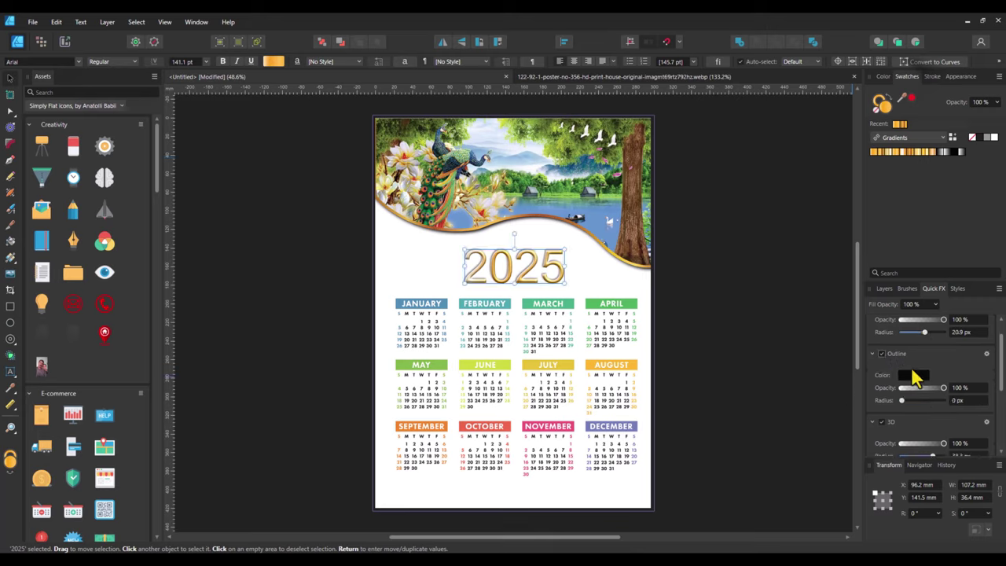
pyautogui.moveTo(909, 401); pyautogui.dragTo(928, 401)
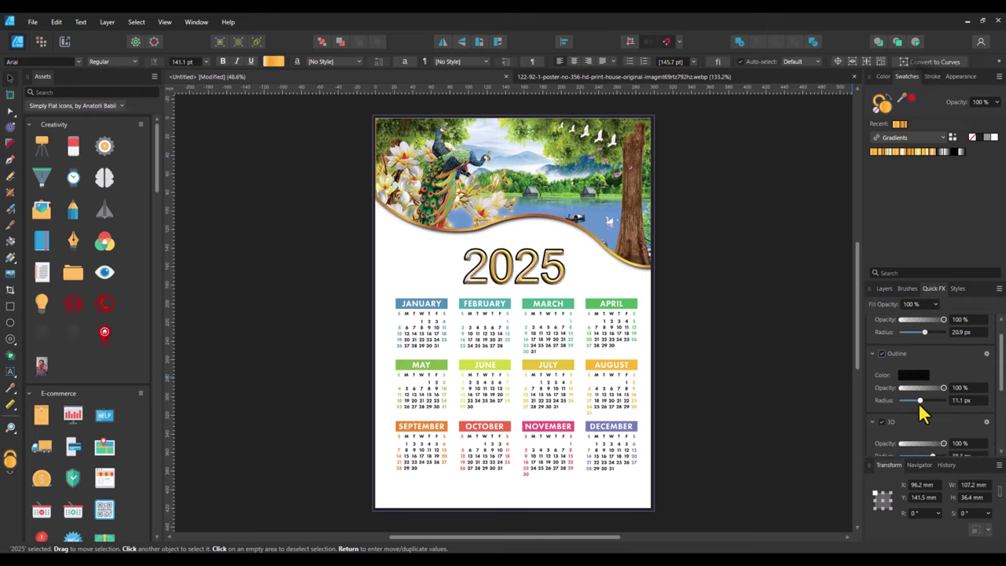
pyautogui.click(912, 377)
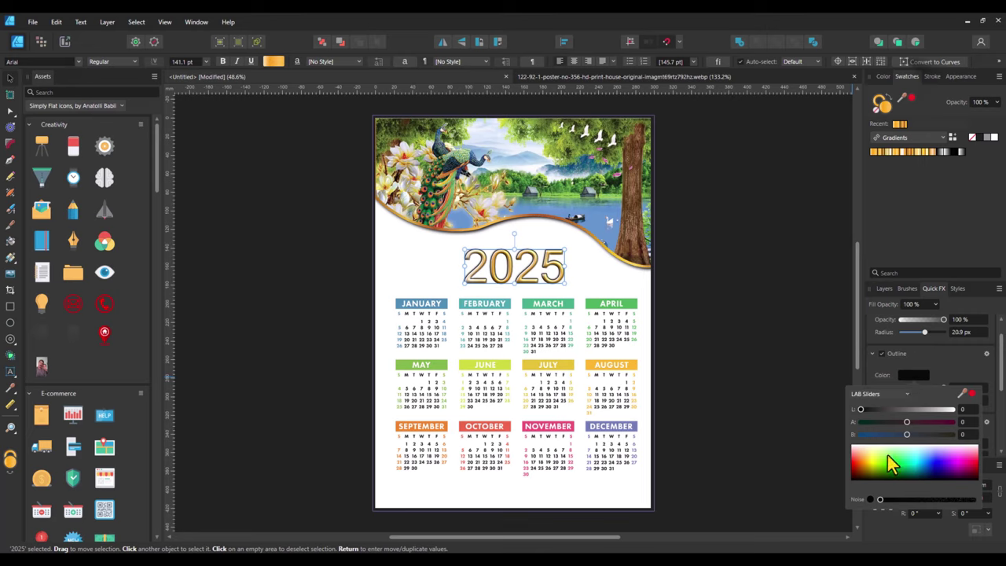
pyautogui.moveTo(889, 456); pyautogui.dragTo(857, 465)
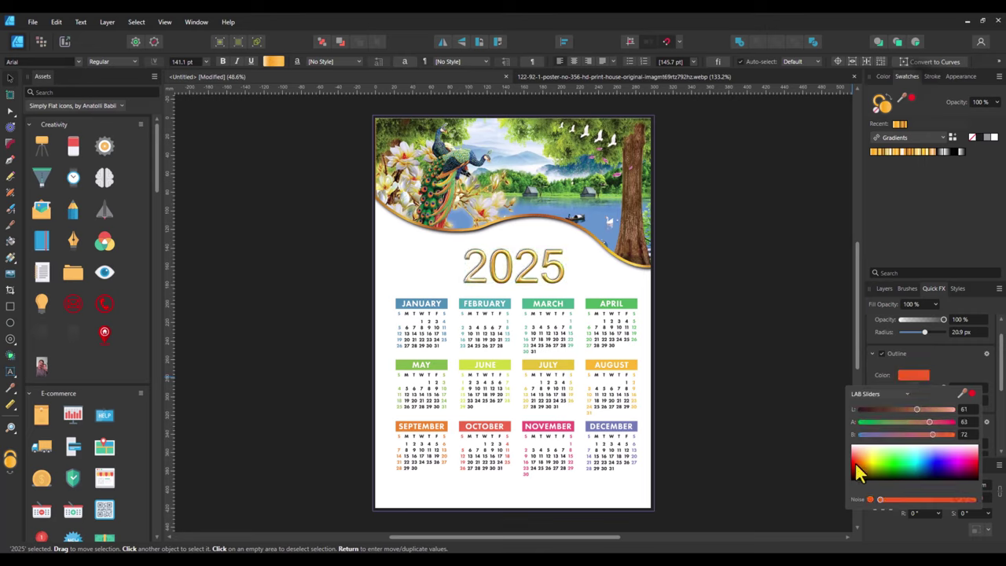
pyautogui.click(857, 465)
pyautogui.moveTo(857, 464); pyautogui.dragTo(868, 459)
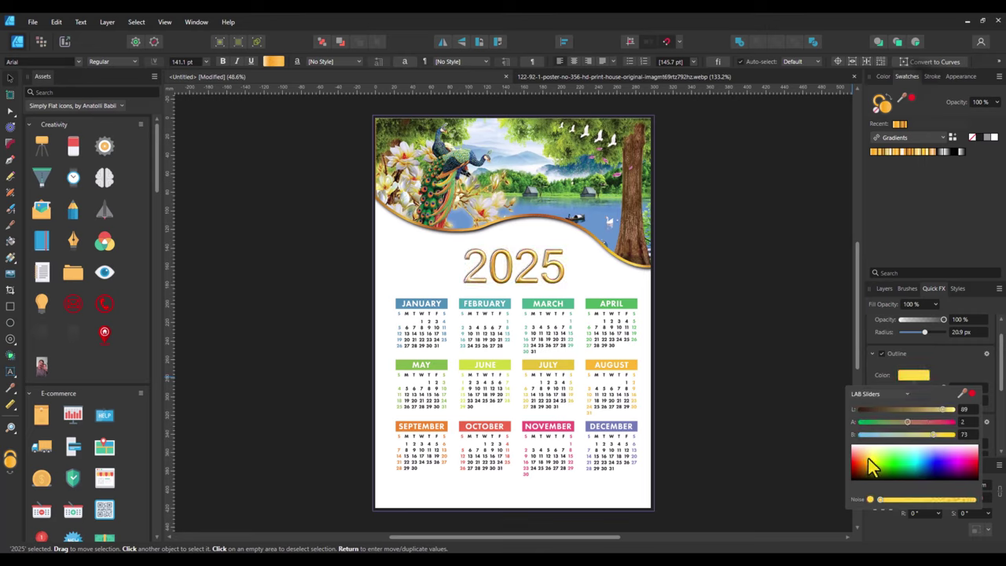
pyautogui.click(804, 398)
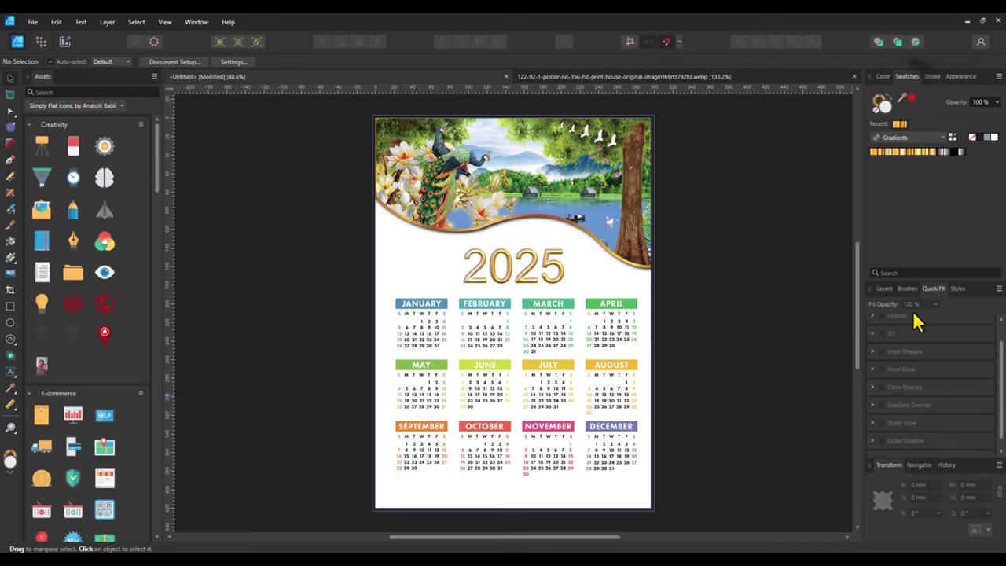
# Widen the yellow outline, then shrink the title to 96.7 mm wide and centre it.
pyautogui.click(566, 279)
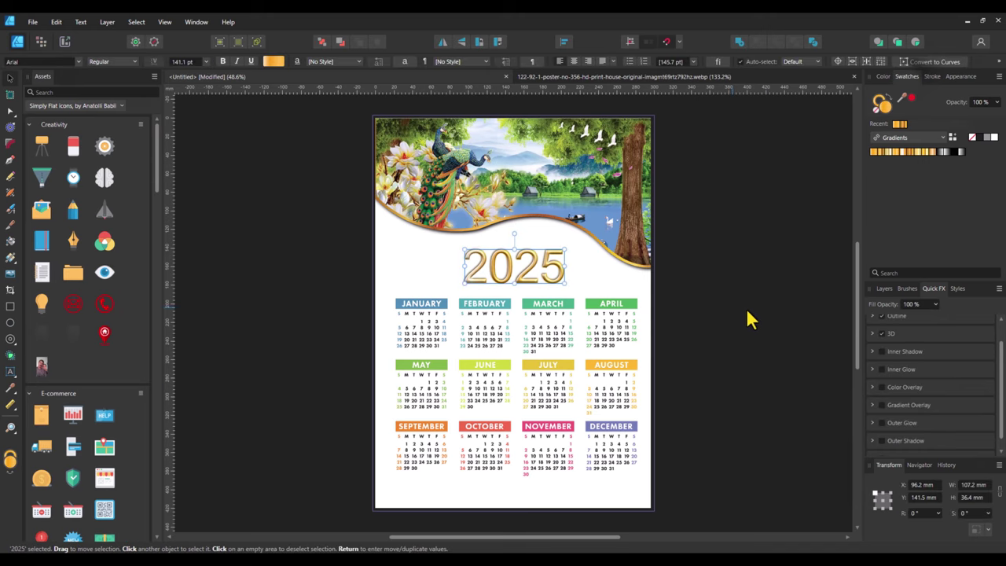
pyautogui.click(913, 321)
pyautogui.moveTo(913, 363); pyautogui.dragTo(926, 363)
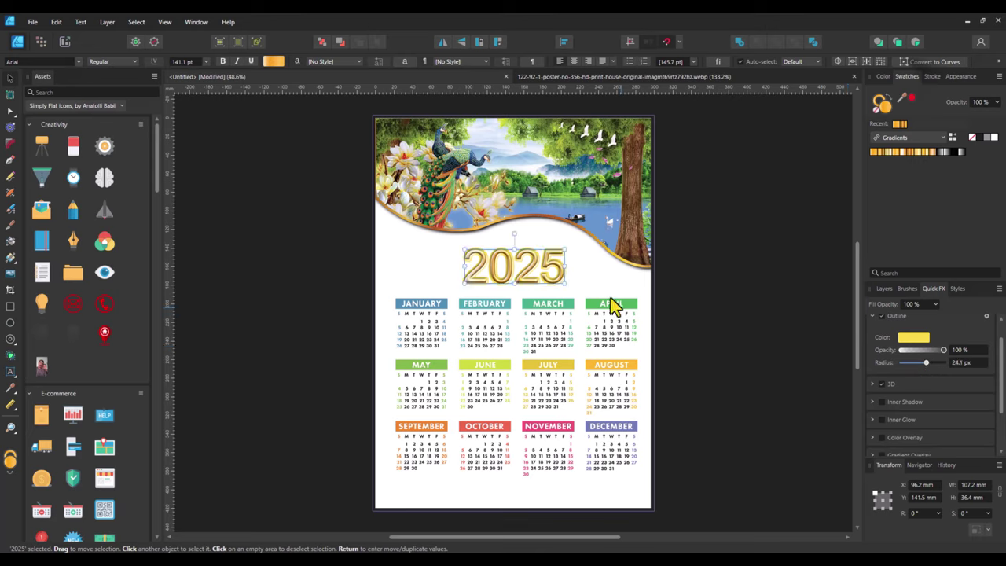
pyautogui.moveTo(567, 248); pyautogui.dragTo(537, 283)
pyautogui.click(710, 291)
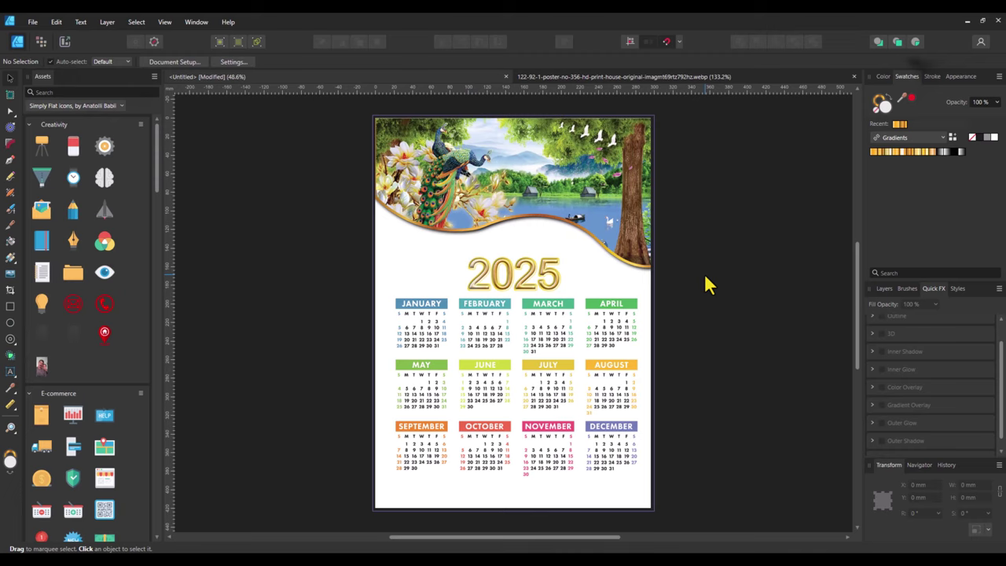
pyautogui.scroll(-2, 706, 285)
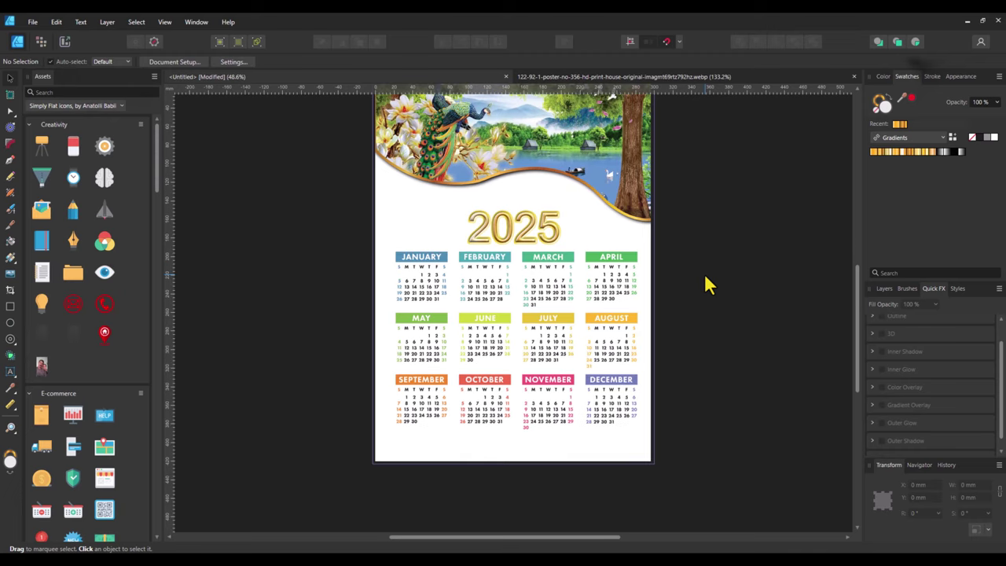
pyautogui.scroll(3, 707, 284)
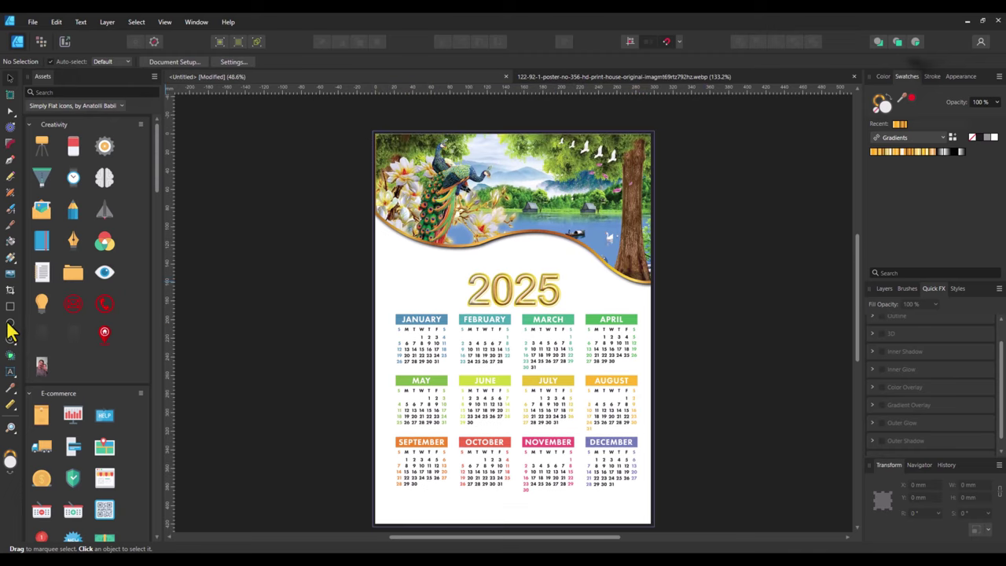
# Draw a 59 mm gold-rimmed circle to the left of the 2025 title.
pyautogui.click(9, 322)
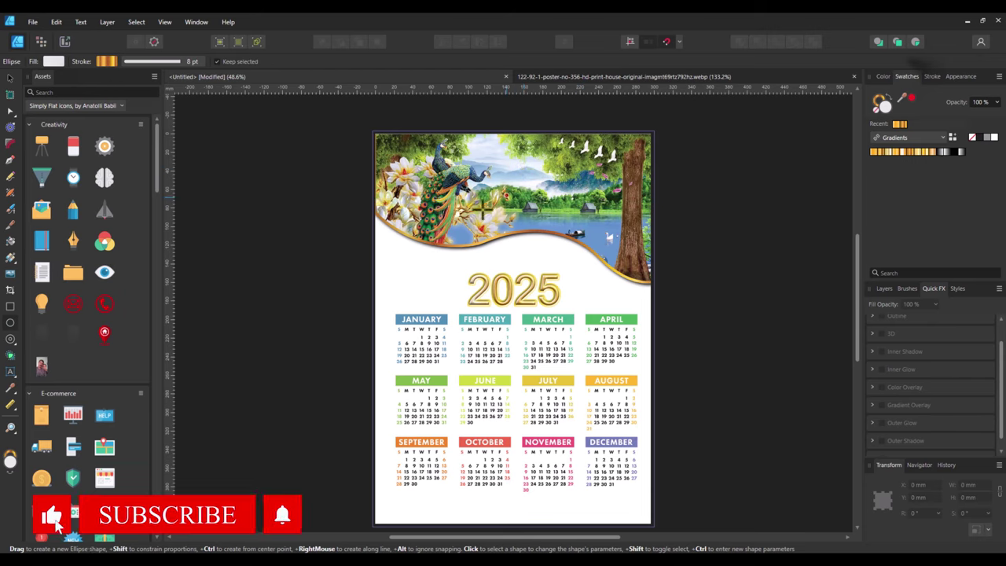
pyautogui.moveTo(386, 242); pyautogui.dragTo(442, 289)
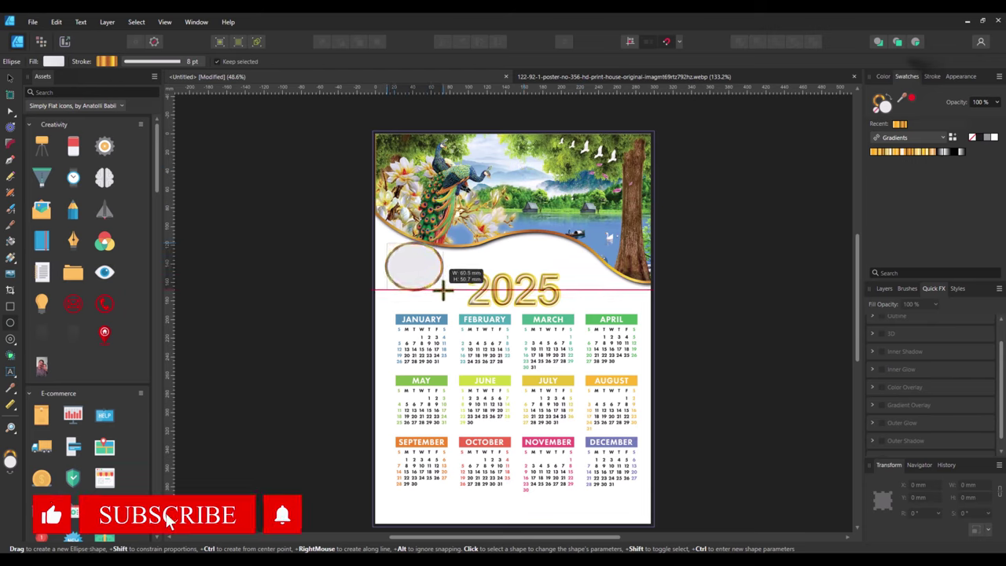
pyautogui.hotkey('ctrl', 'z')
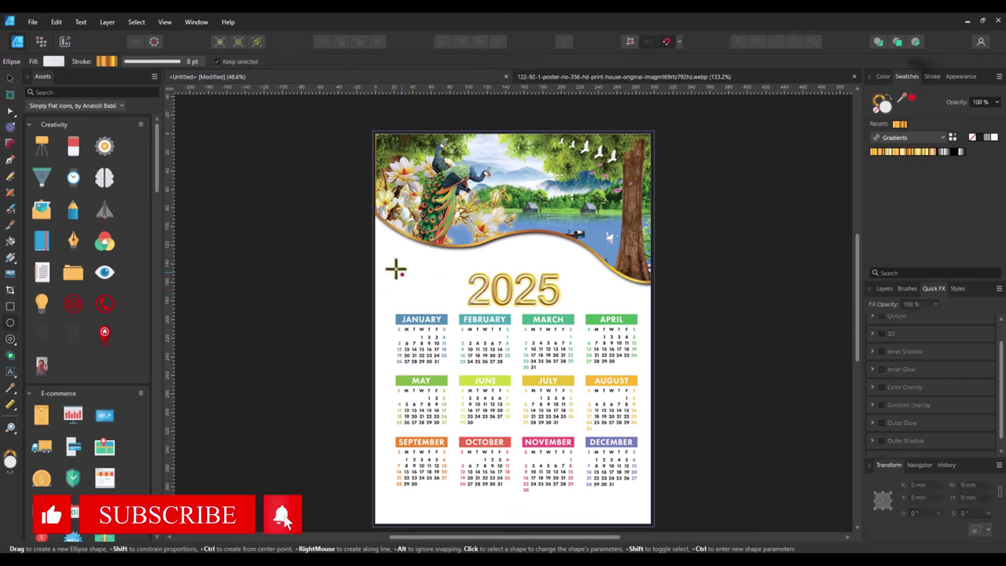
pyautogui.moveTo(381, 253); pyautogui.dragTo(430, 302)
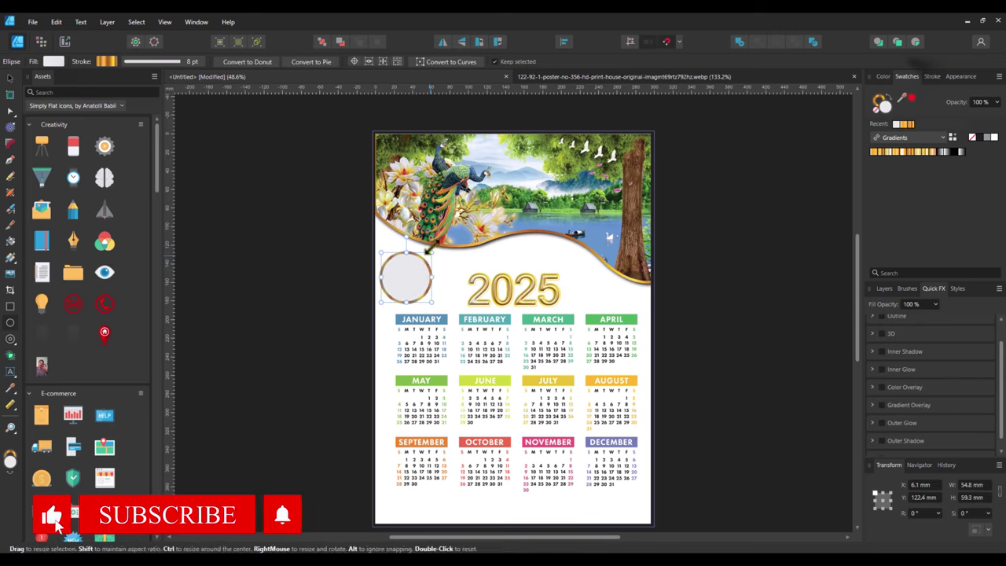
pyautogui.moveTo(426, 252); pyautogui.dragTo(437, 247)
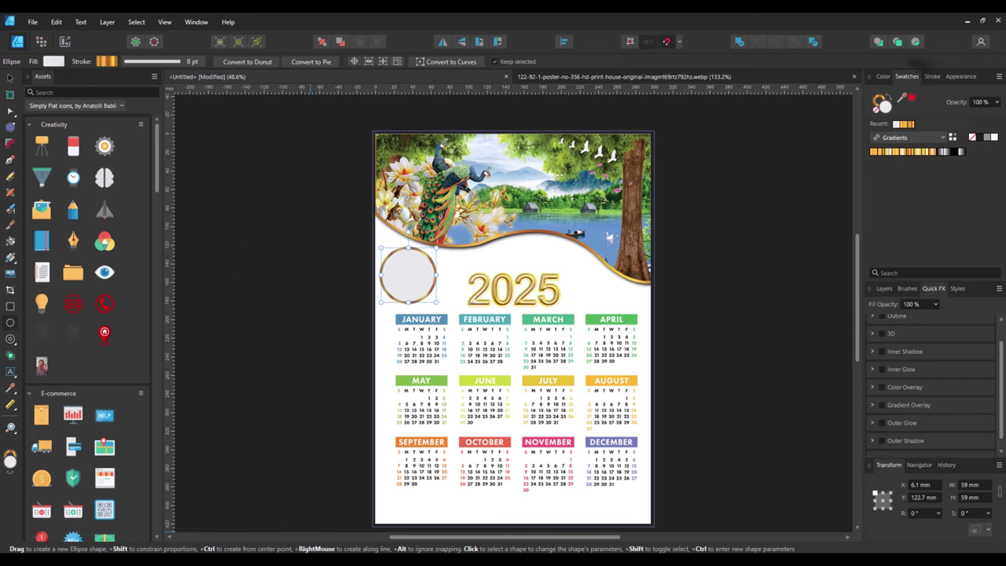
# Drag the bird photo from File Explorer onto the canvas and minimise Explorer.
pyautogui.hotkey('alt', 'Tab')
pyautogui.click(391, 145)
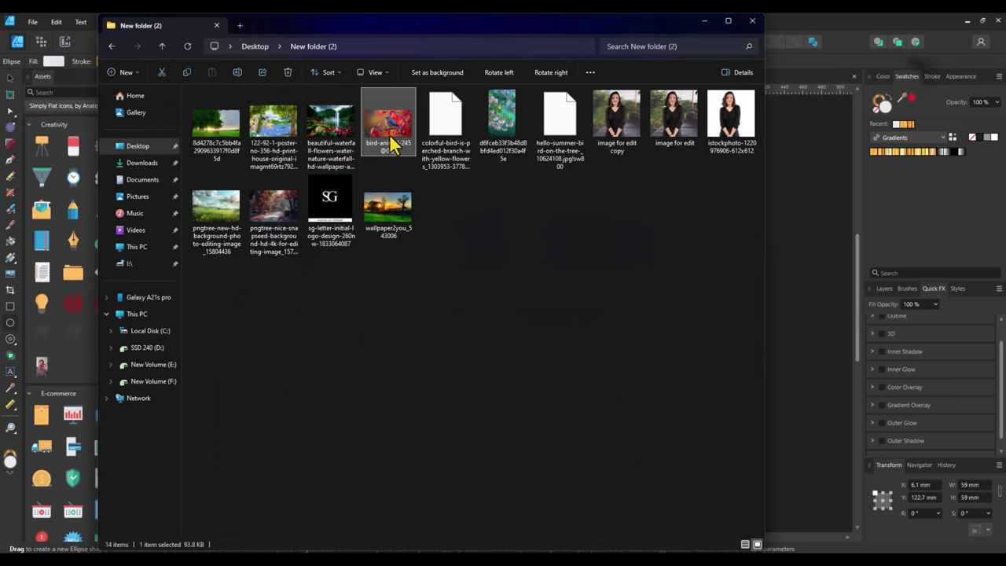
pyautogui.moveTo(391, 145); pyautogui.dragTo(815, 348)
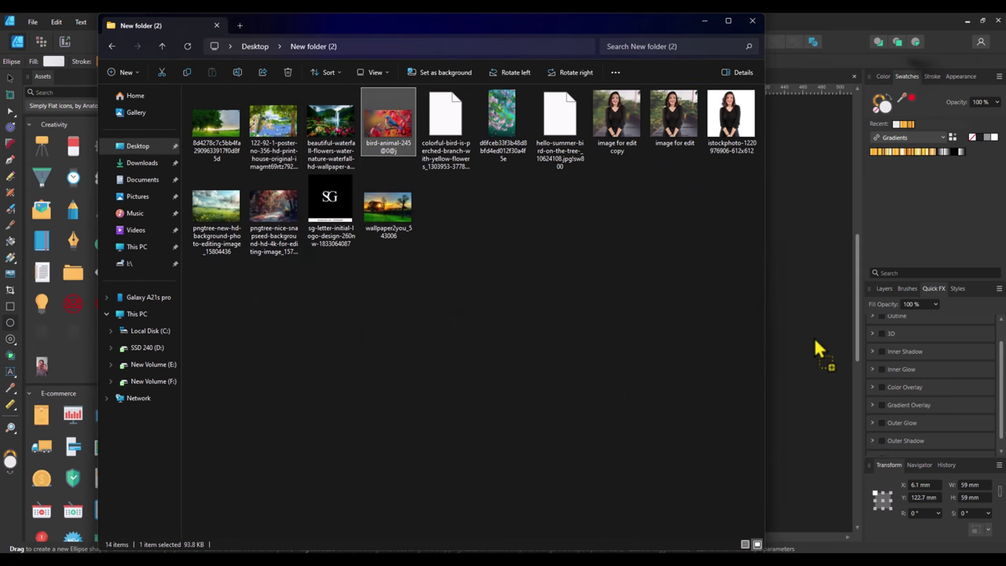
pyautogui.click(705, 21)
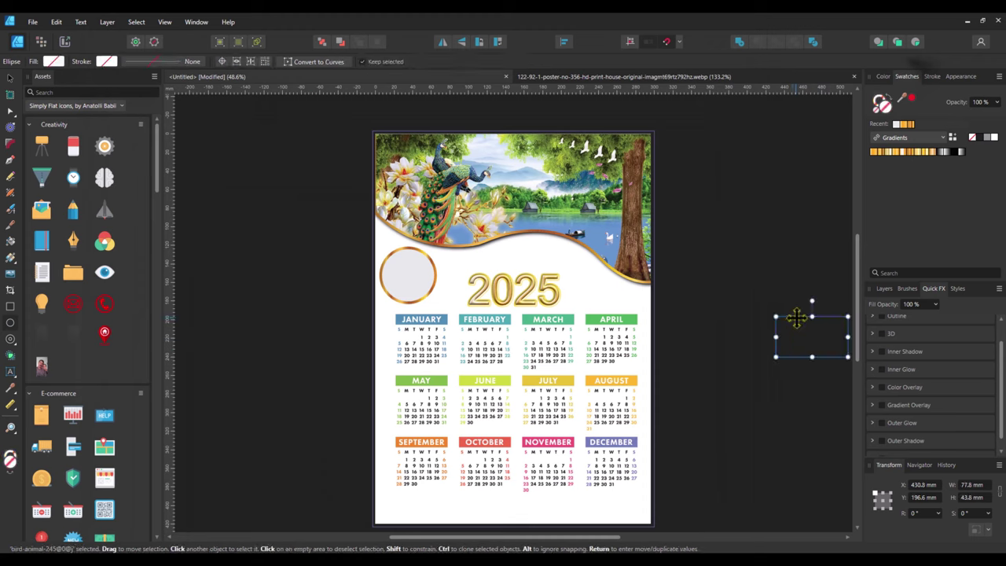
# Move the bird photo onto the page and clip it into the Ellipse layer.
pyautogui.moveTo(794, 331); pyautogui.dragTo(398, 264)
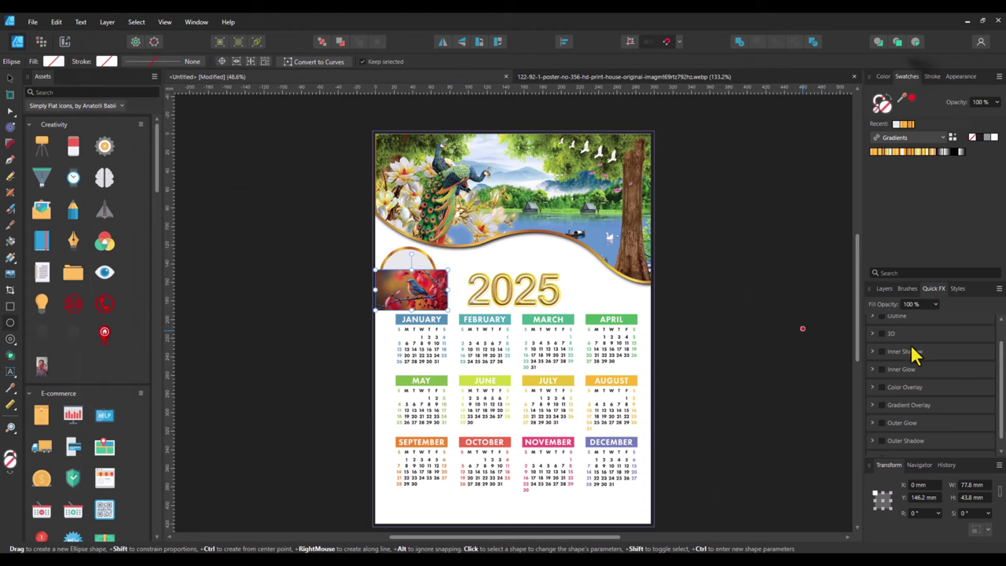
pyautogui.click(885, 289)
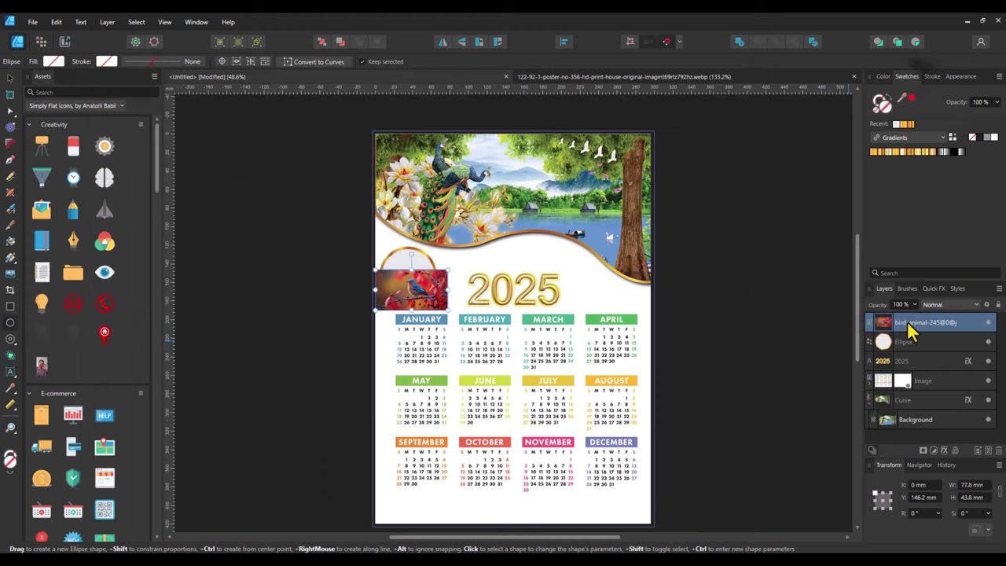
pyautogui.moveTo(909, 330); pyautogui.dragTo(910, 346)
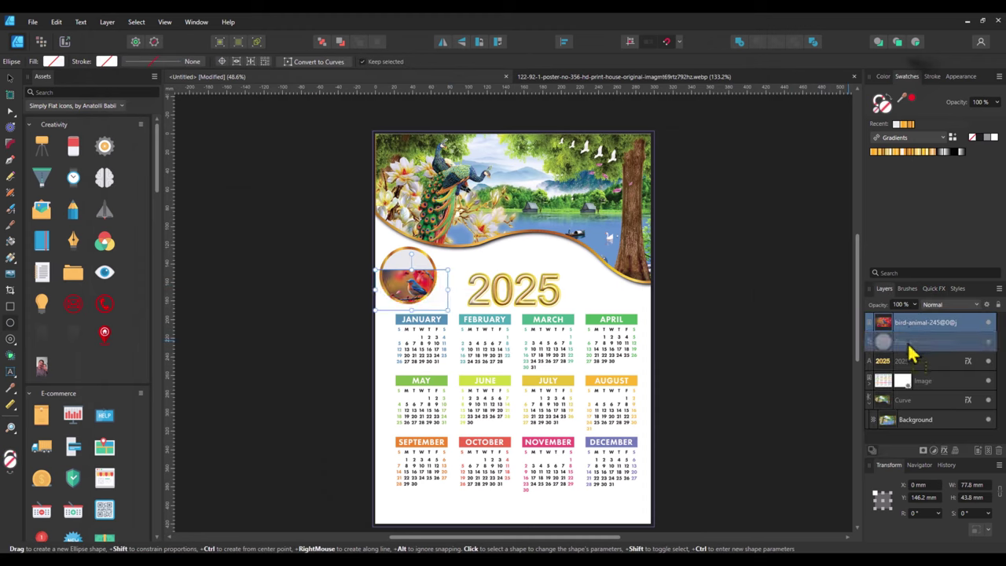
# Resize and centre the bird photo so it fills the circle.
pyautogui.click(425, 283)
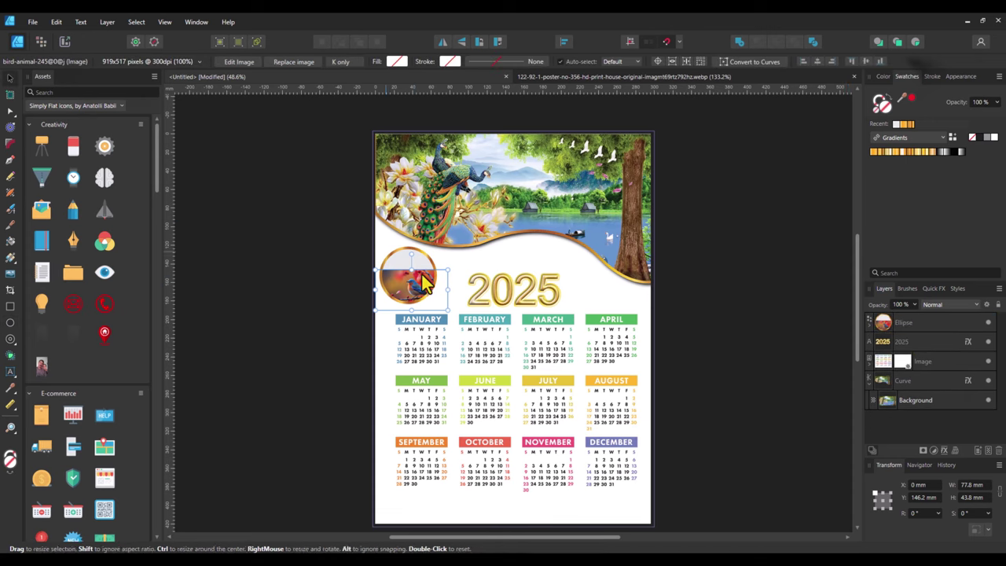
pyautogui.moveTo(424, 284)
pyautogui.mouseDown()
pyautogui.moveTo(460, 308)
pyautogui.moveTo(404, 288)
pyautogui.moveTo(350, 308)
pyautogui.moveTo(395, 290)
pyautogui.mouseUp()
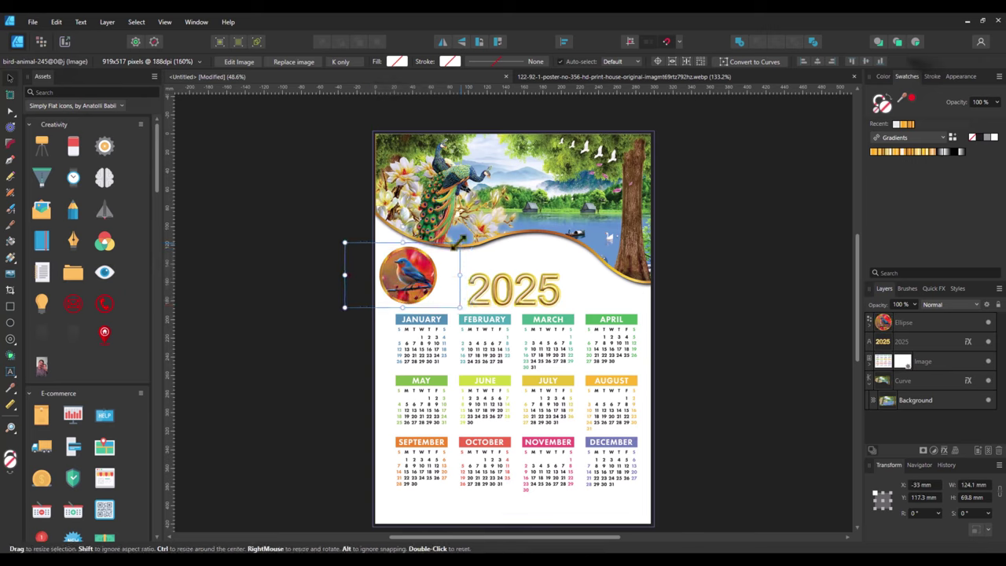
pyautogui.moveTo(461, 243); pyautogui.dragTo(448, 251)
pyautogui.moveTo(415, 291); pyautogui.dragTo(416, 282)
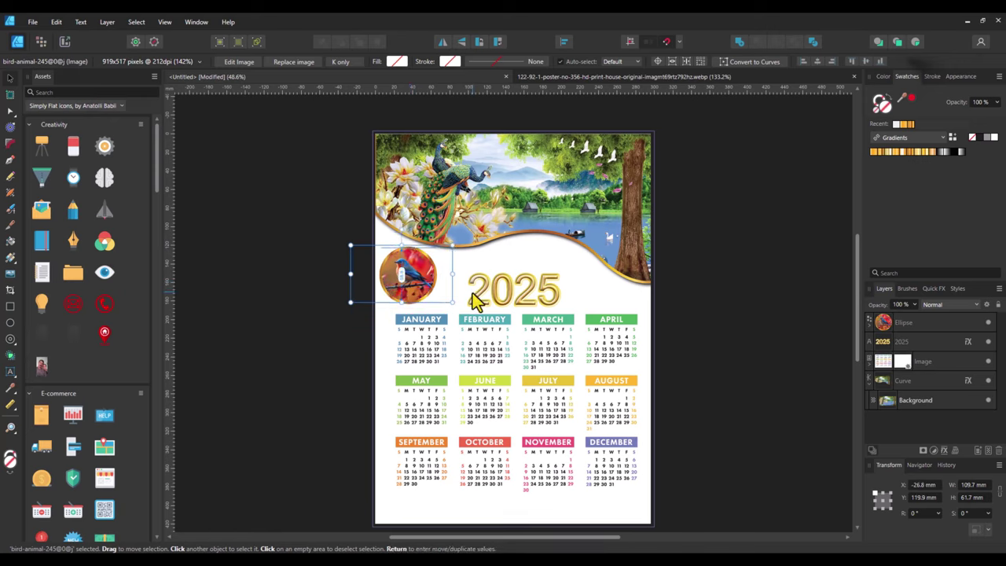
pyautogui.click(728, 306)
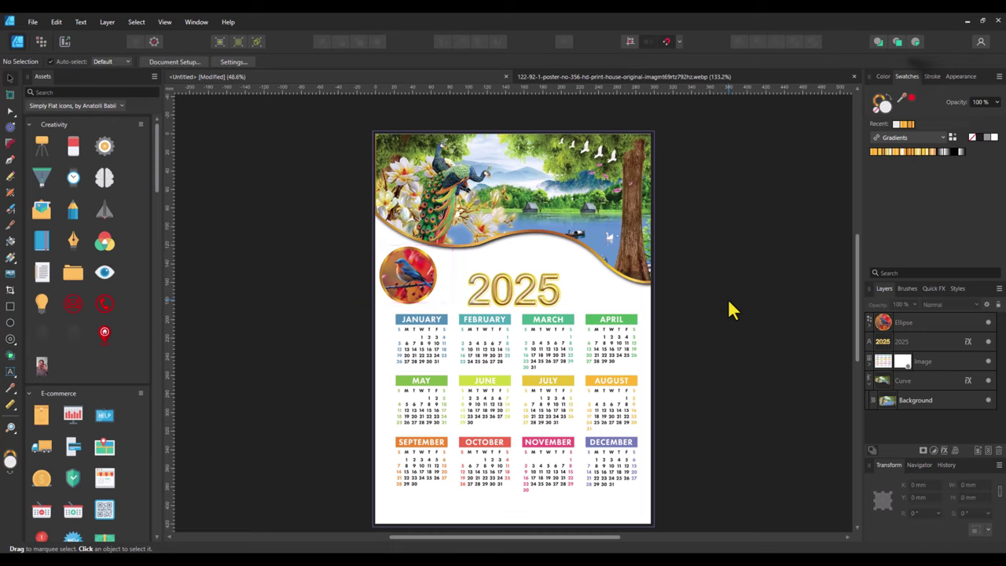
# Give the Ellipse layer a Quick FX 3D effect with a radius of about 15 px.
pyautogui.click(921, 322)
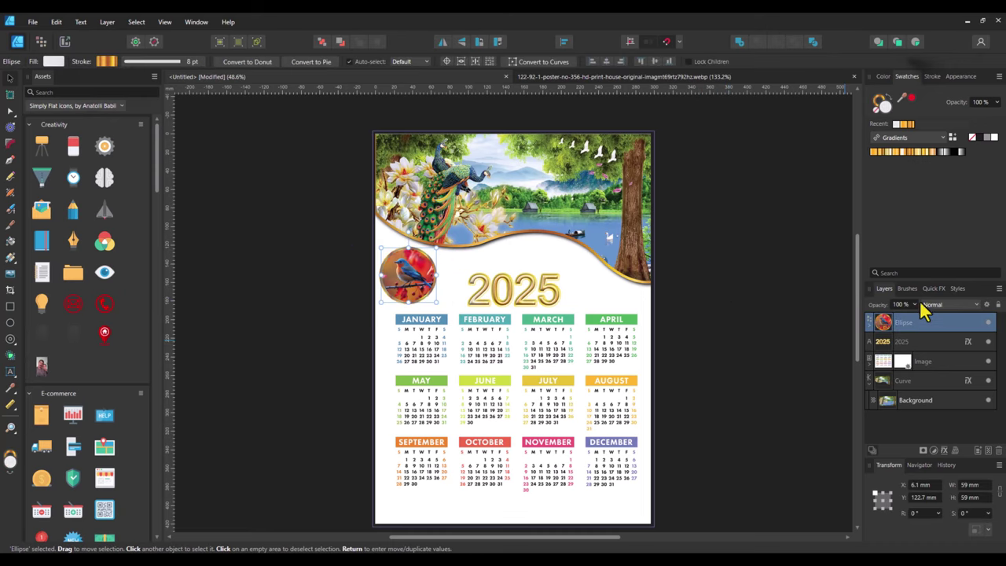
pyautogui.click(907, 289)
pyautogui.click(934, 288)
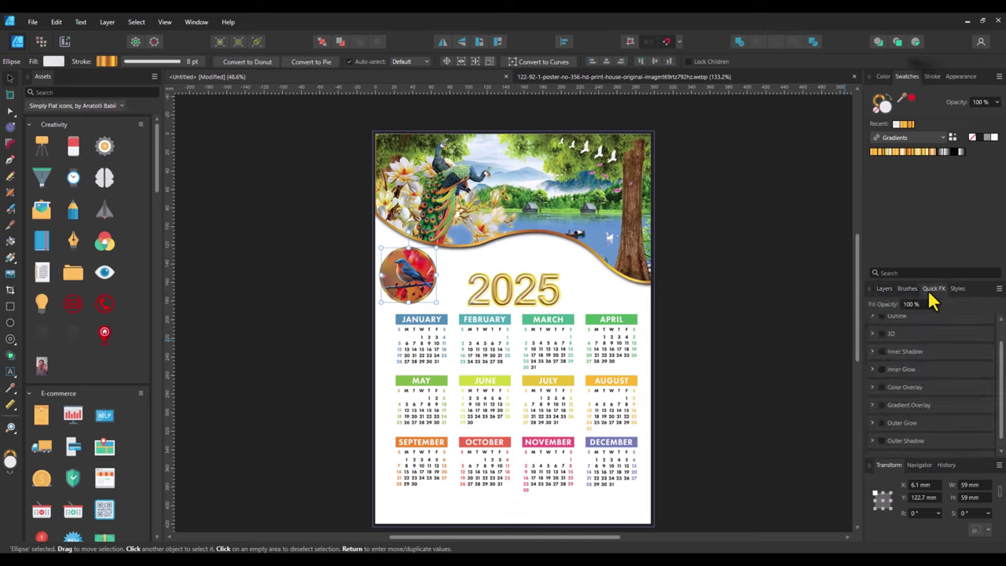
pyautogui.click(881, 334)
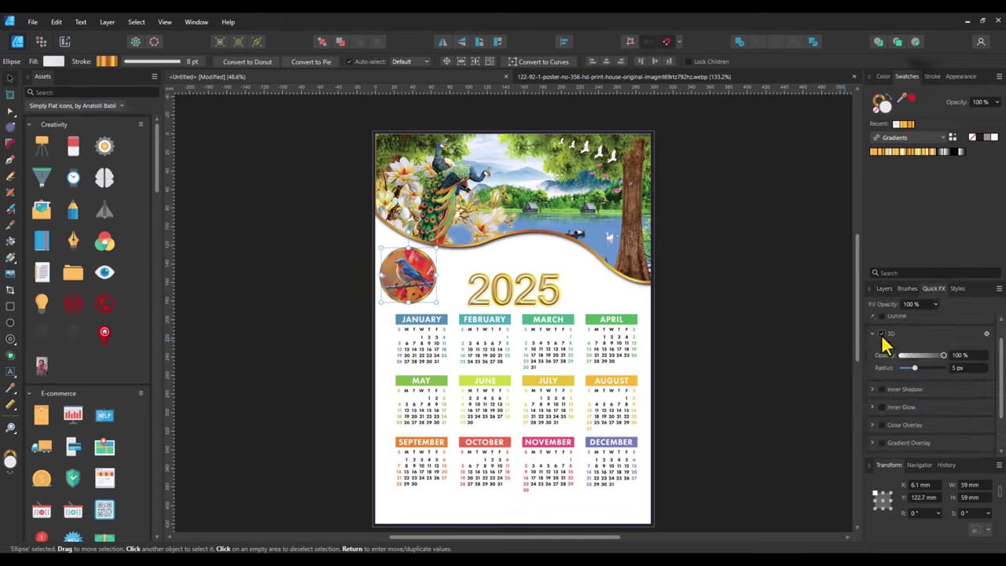
pyautogui.moveTo(914, 368); pyautogui.dragTo(928, 368)
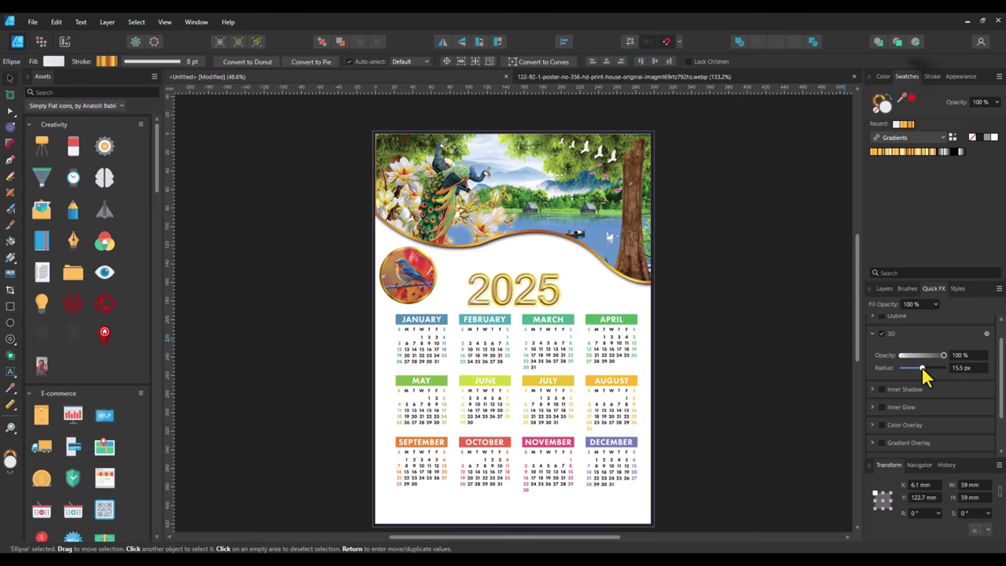
pyautogui.moveTo(925, 368); pyautogui.dragTo(922, 366)
pyautogui.click(771, 323)
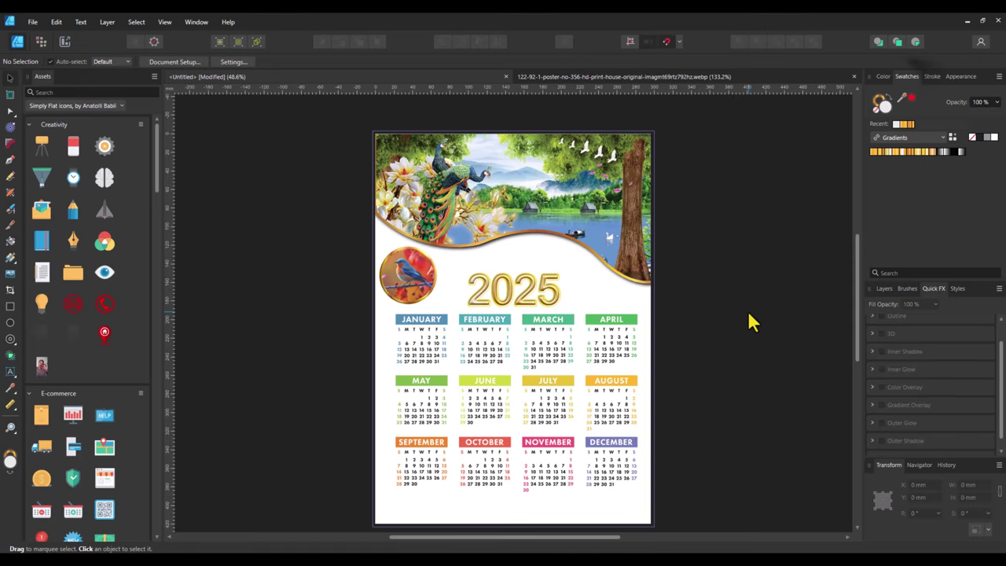
pyautogui.scroll(-3, 751, 320)
pyautogui.scroll(-2, 751, 322)
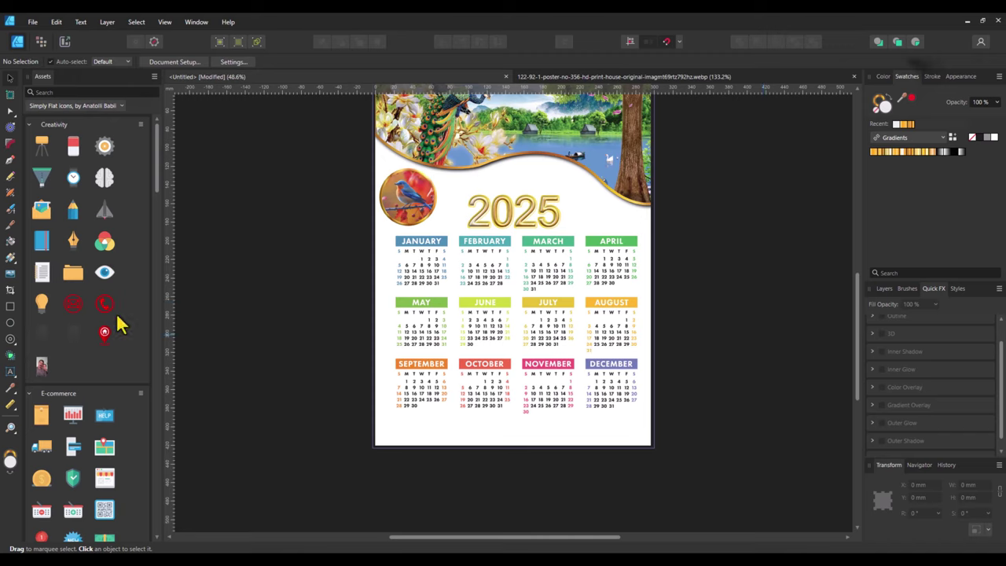
# Draw a 297.4 × 27.5 mm rectangle band across the poster's bottom edge.
pyautogui.click(10, 308)
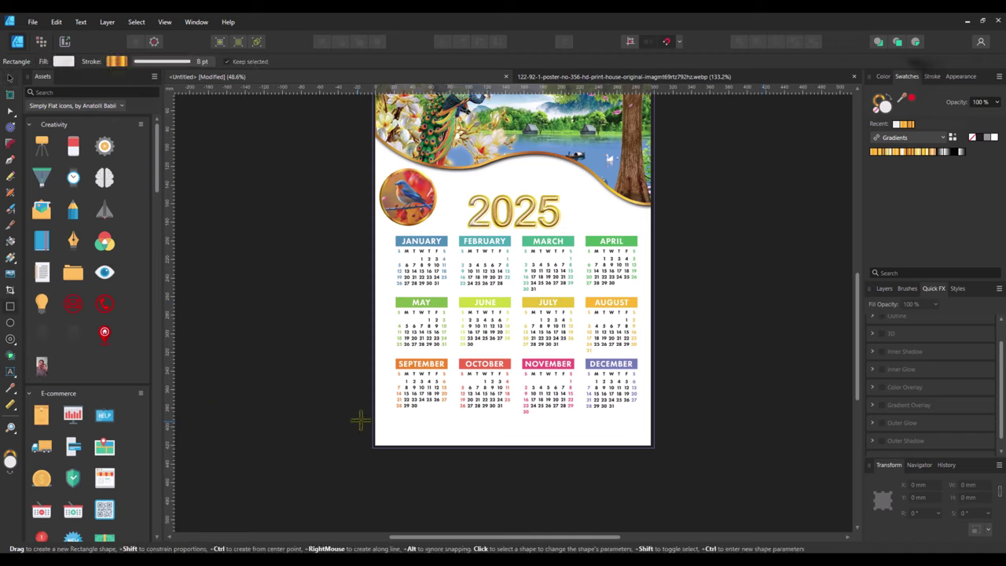
pyautogui.moveTo(360, 421); pyautogui.dragTo(653, 445)
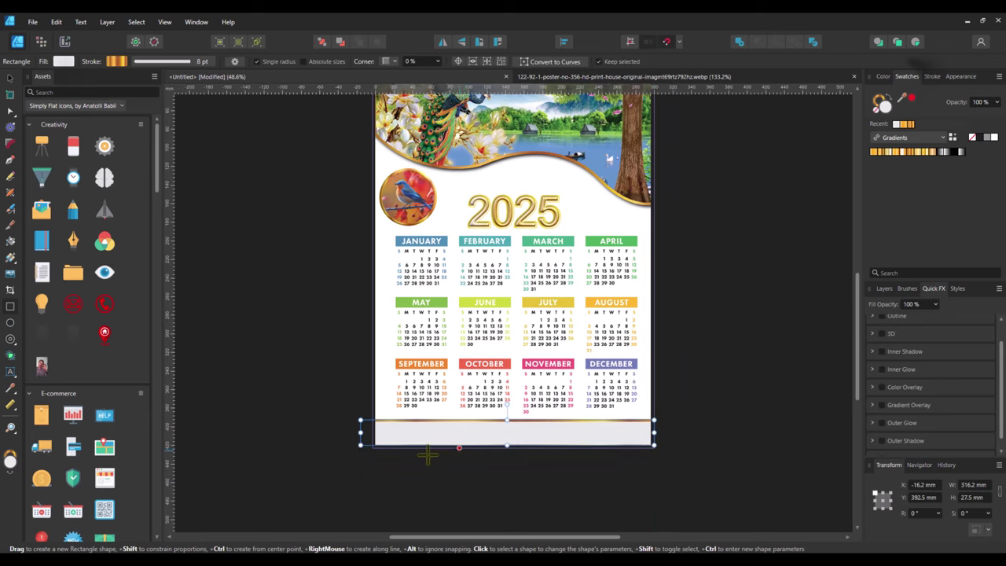
pyautogui.moveTo(366, 433); pyautogui.dragTo(373, 433)
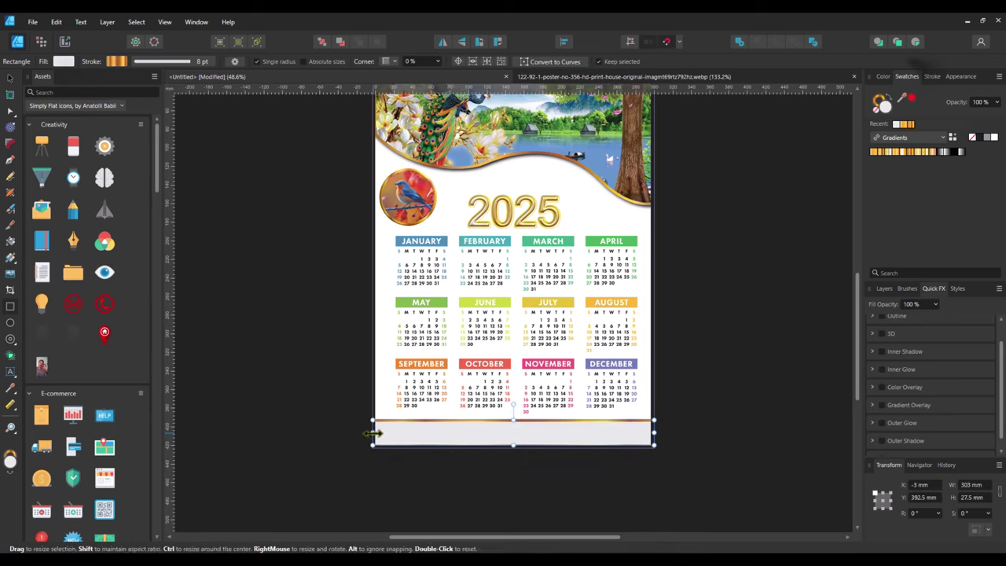
pyautogui.moveTo(656, 434); pyautogui.dragTo(650, 434)
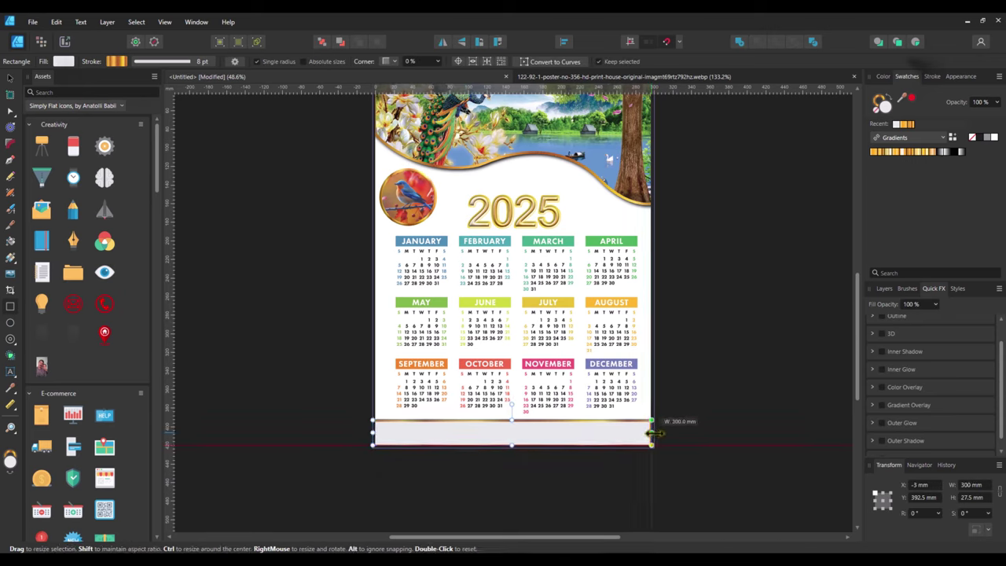
pyautogui.moveTo(376, 431); pyautogui.dragTo(378, 432)
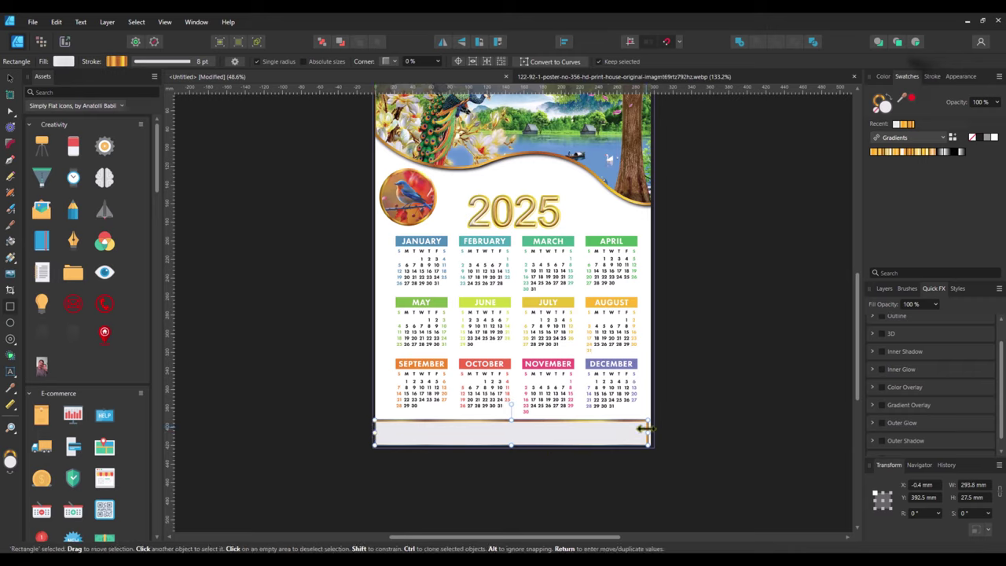
pyautogui.moveTo(648, 432); pyautogui.dragTo(652, 432)
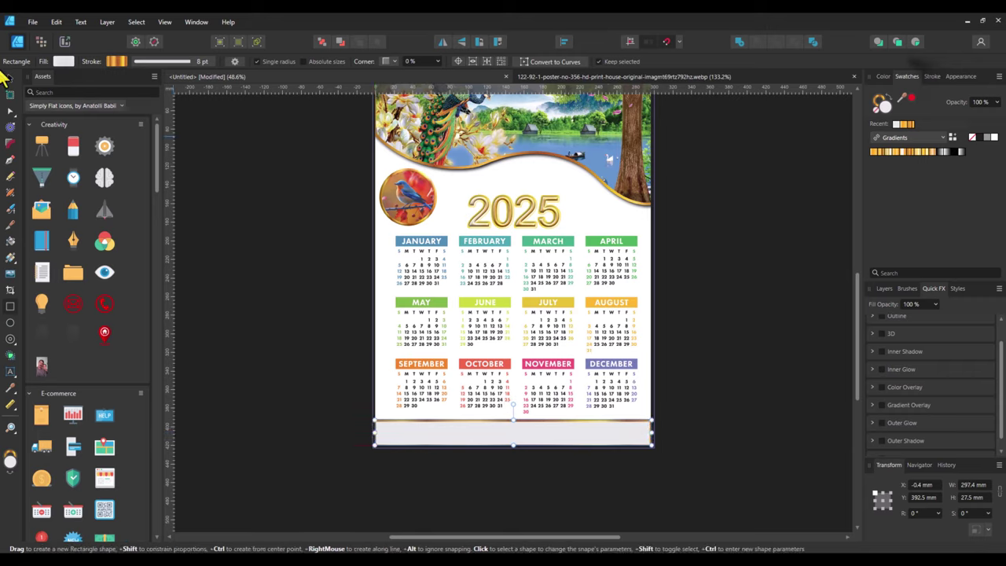
pyautogui.click(9, 78)
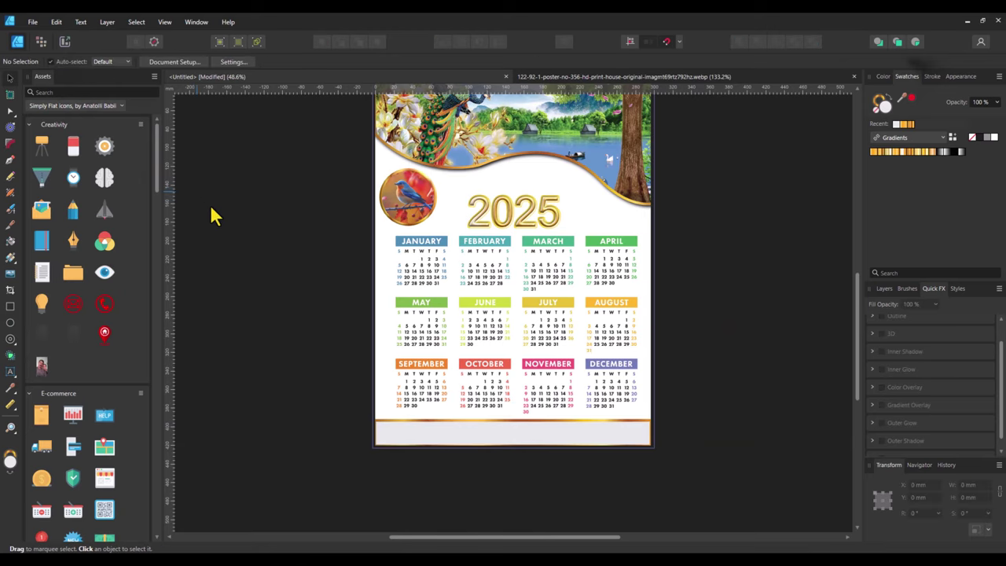
# Fill the footer band with a gold gradient from the Swatches gradients.
pyautogui.click(934, 151)
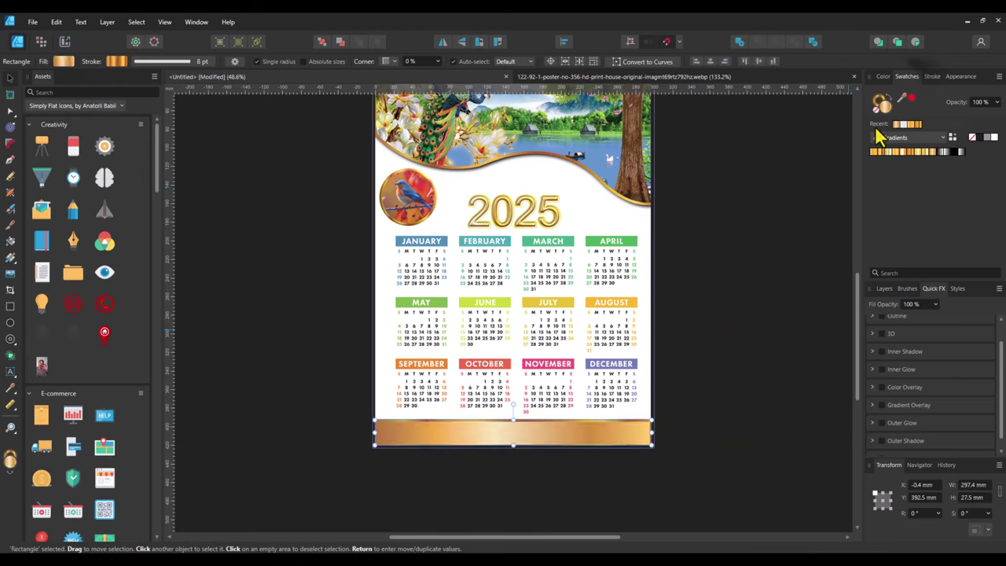
pyautogui.click(747, 322)
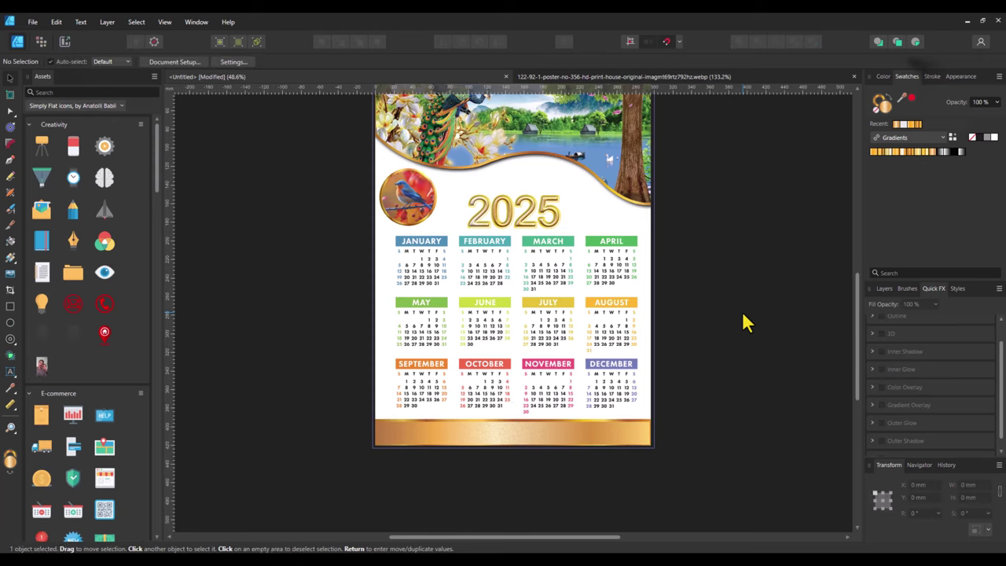
pyautogui.scroll(1, 747, 323)
pyautogui.scroll(-1, 746, 322)
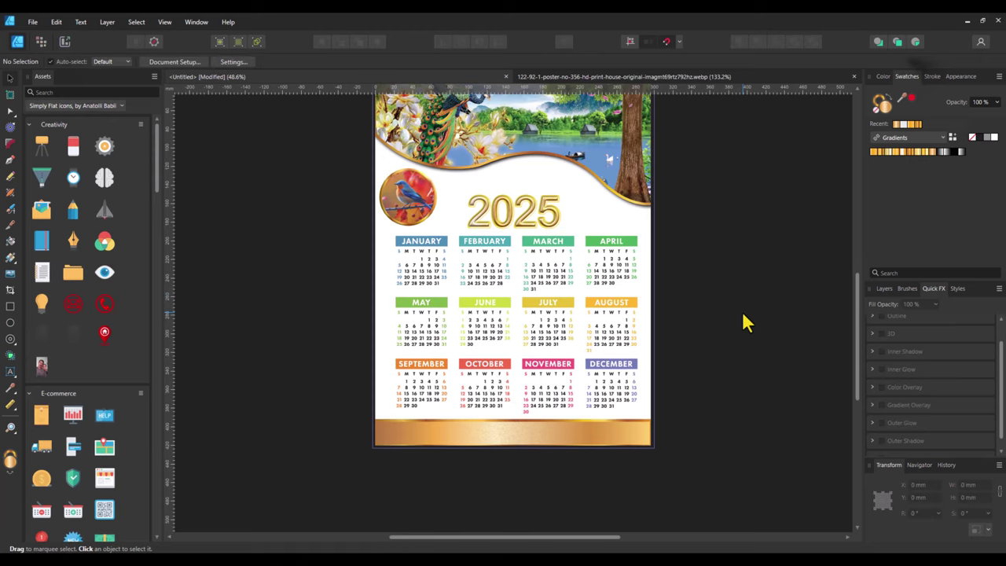
# Snap the band's left edge to X 0 and apply a brighter gold gradient.
pyautogui.click(466, 439)
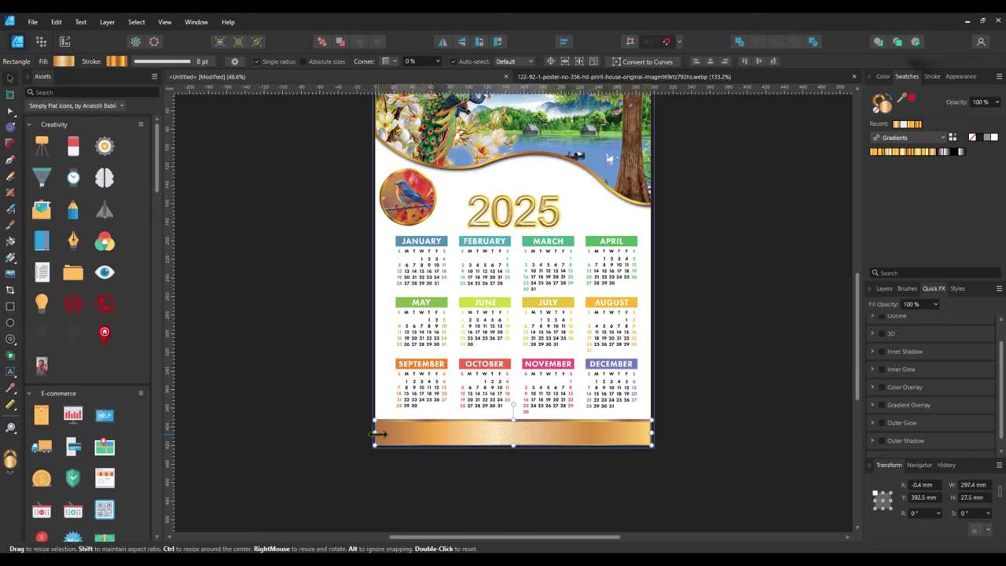
pyautogui.moveTo(381, 433); pyautogui.dragTo(382, 433)
pyautogui.click(916, 153)
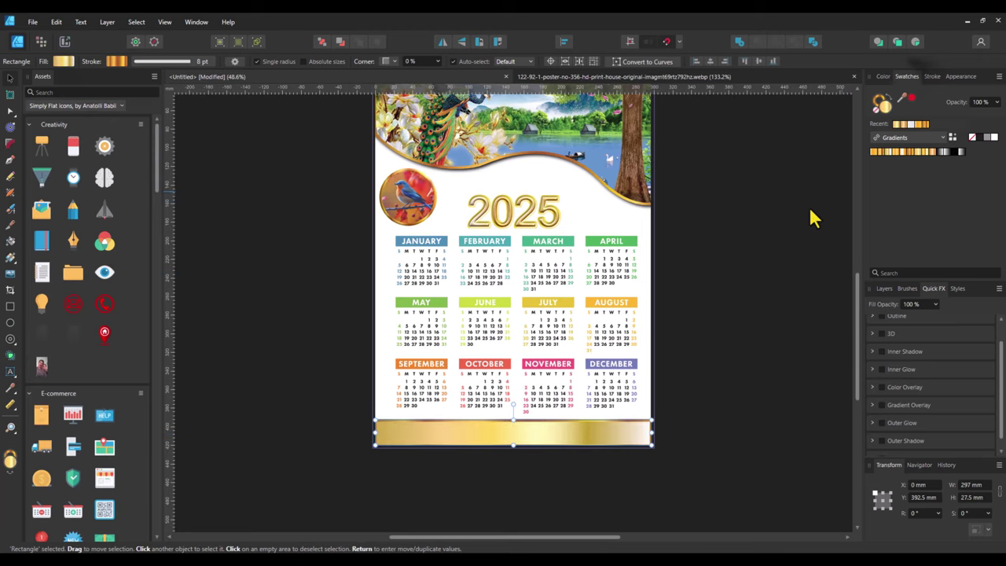
pyautogui.click(742, 236)
pyautogui.scroll(3, 741, 236)
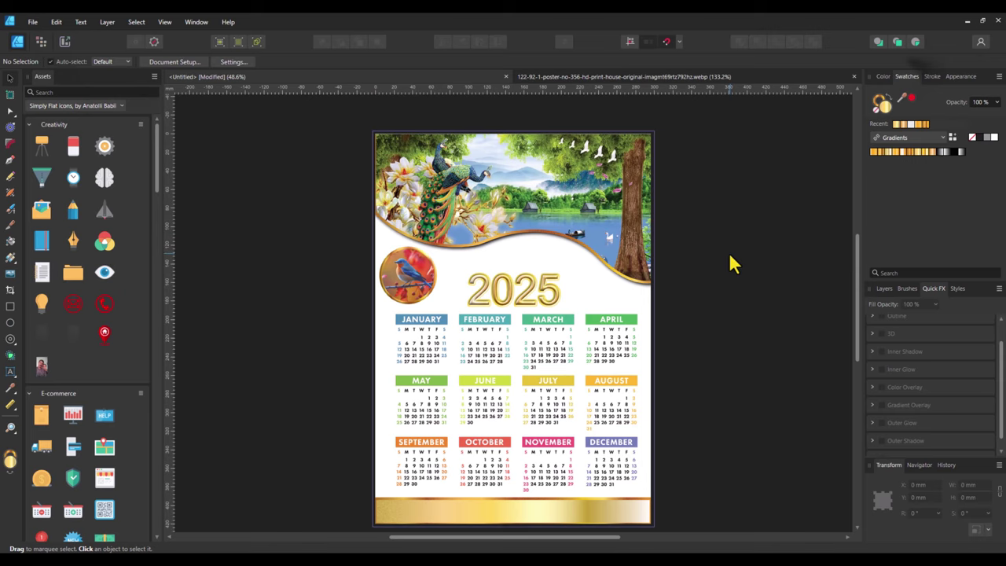
# Enlarge the calendar grid to 300 mm wide from its top corners.
pyautogui.click(563, 350)
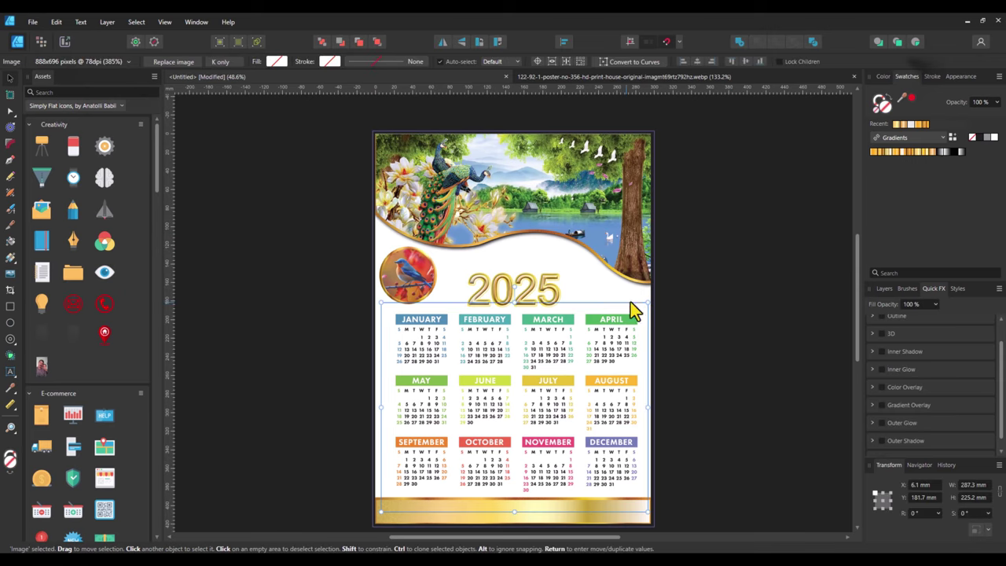
pyautogui.moveTo(647, 303); pyautogui.dragTo(652, 297)
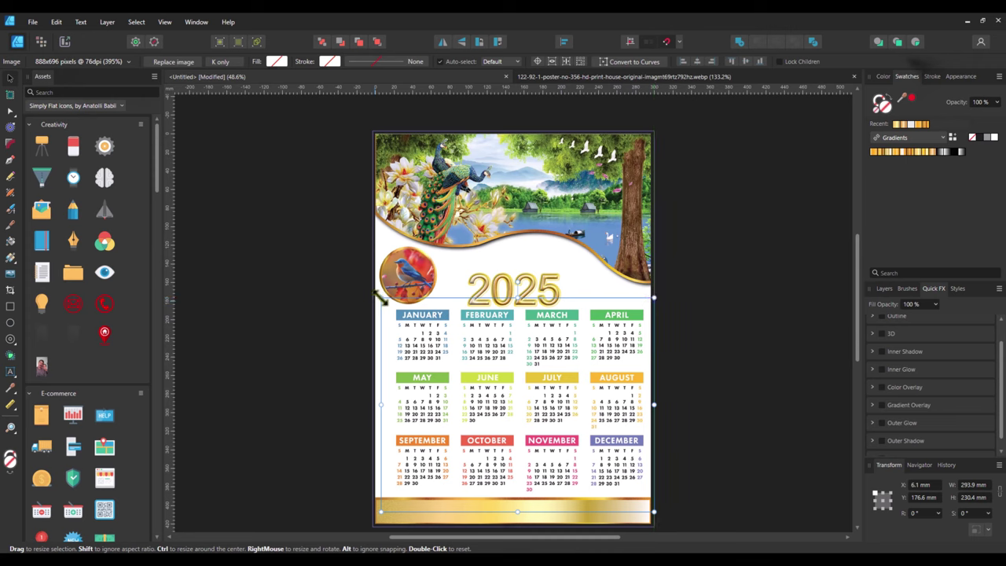
pyautogui.moveTo(380, 297); pyautogui.dragTo(375, 292)
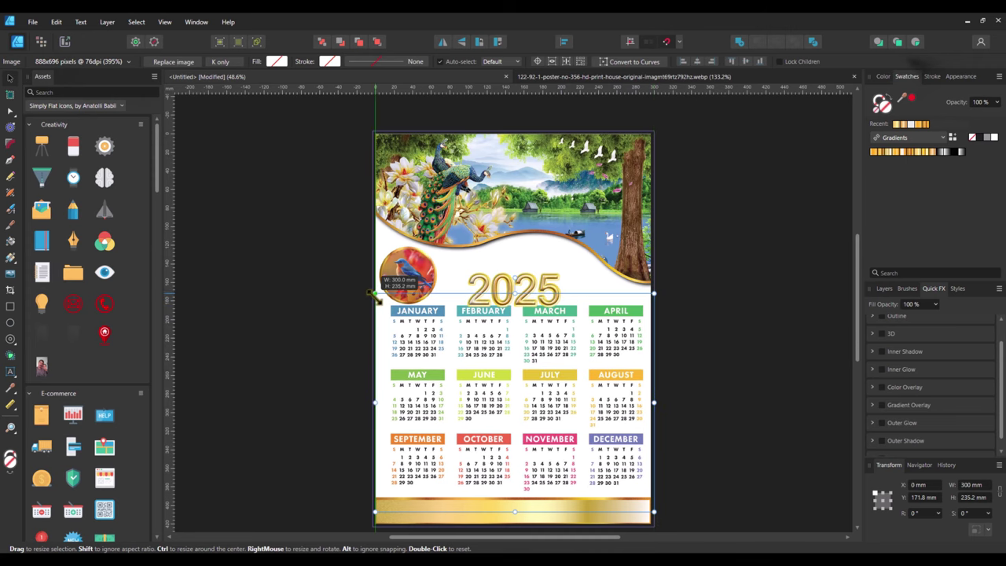
# Nudge the 2025 title slightly upward.
pyautogui.click(523, 287)
pyautogui.moveTo(528, 277); pyautogui.dragTo(528, 269)
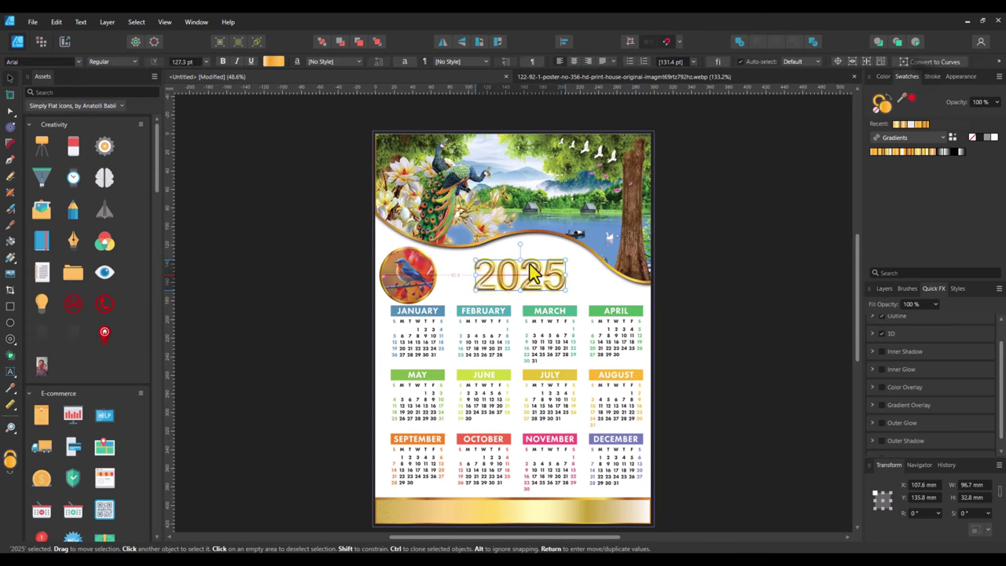
pyautogui.click(699, 299)
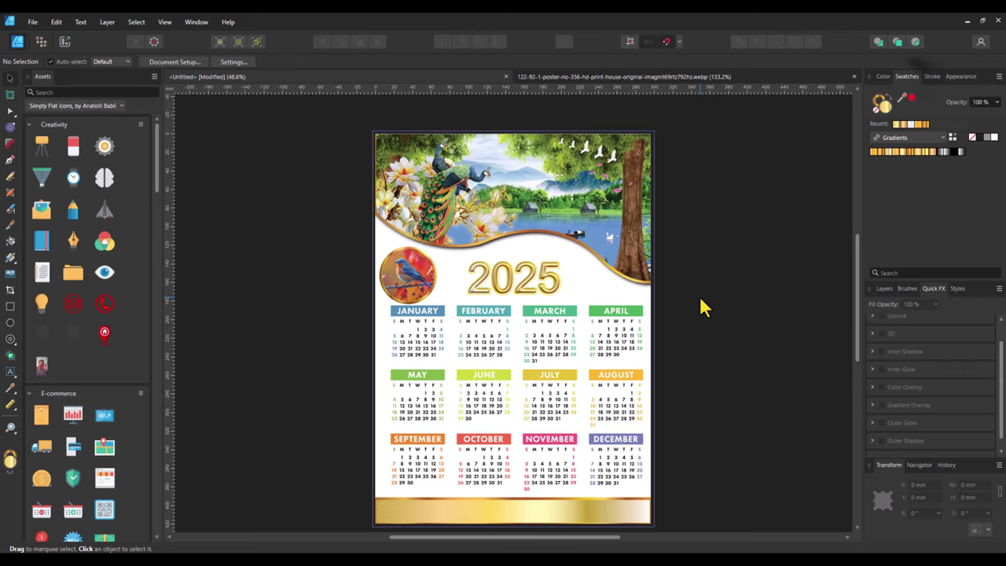
pyautogui.scroll(-1, 701, 298)
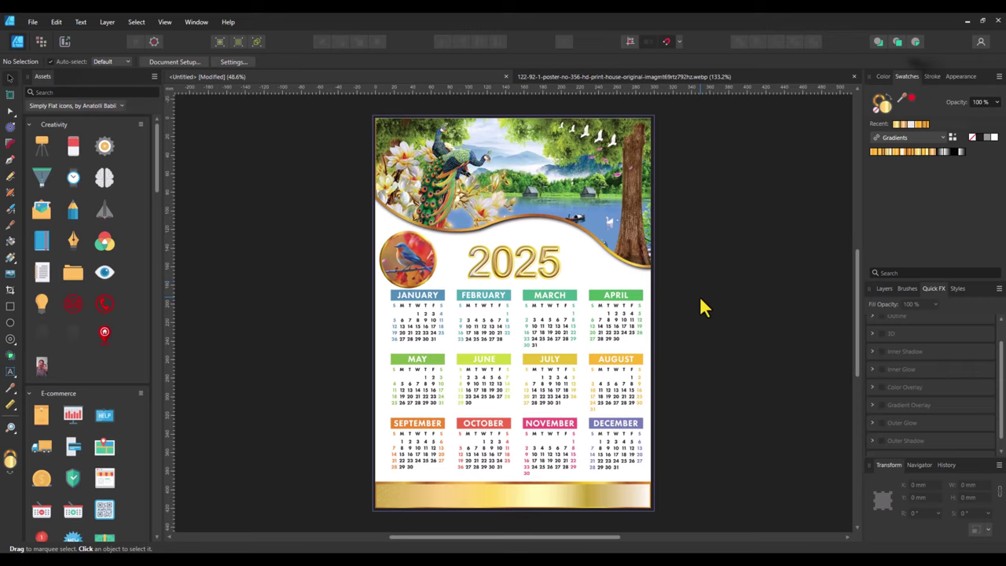
pyautogui.scroll(2, 700, 298)
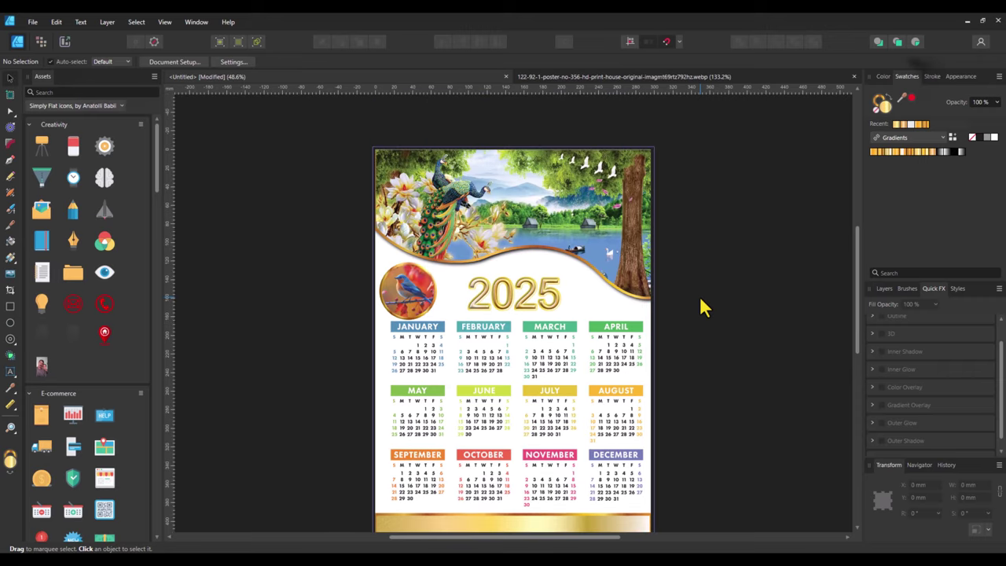